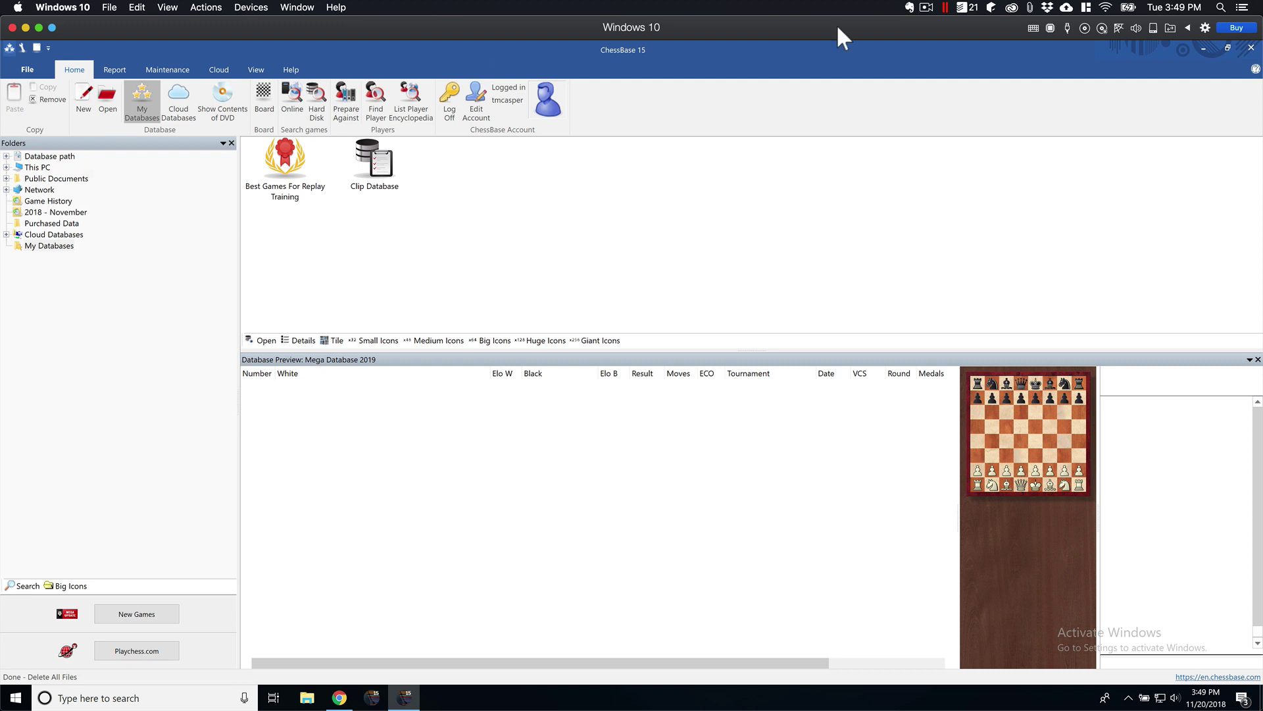
# Step: Close ChessBase 15 and install Corr Database 2018 from its desktop setup file as administrator, with English as the installer language
pyautogui.click(1251, 50)
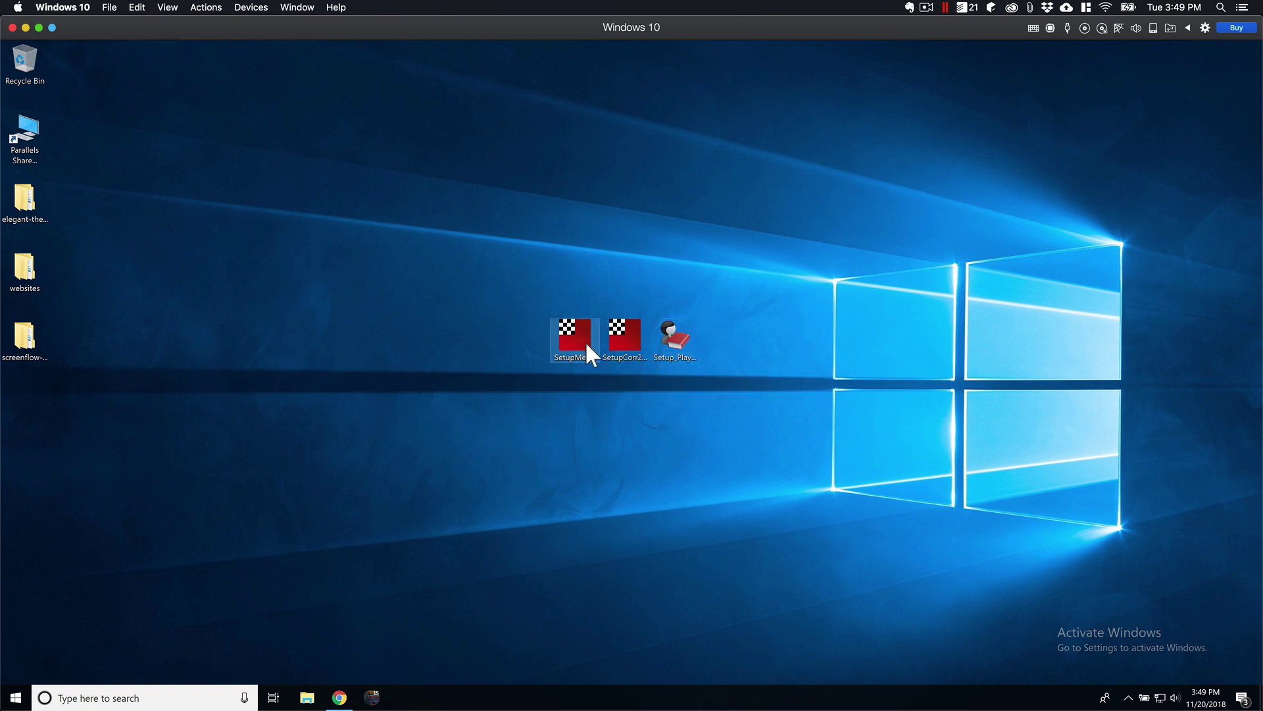
pyautogui.rightClick(631, 334)
pyautogui.click(668, 359)
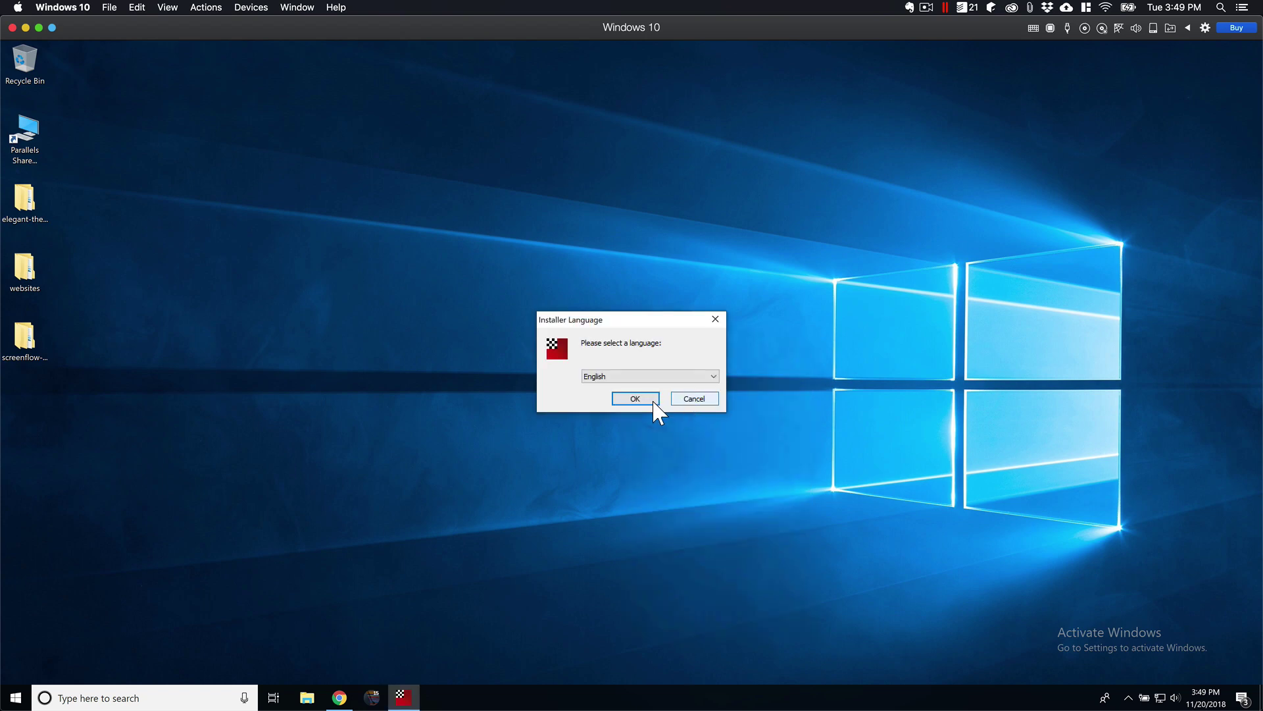
pyautogui.click(635, 398)
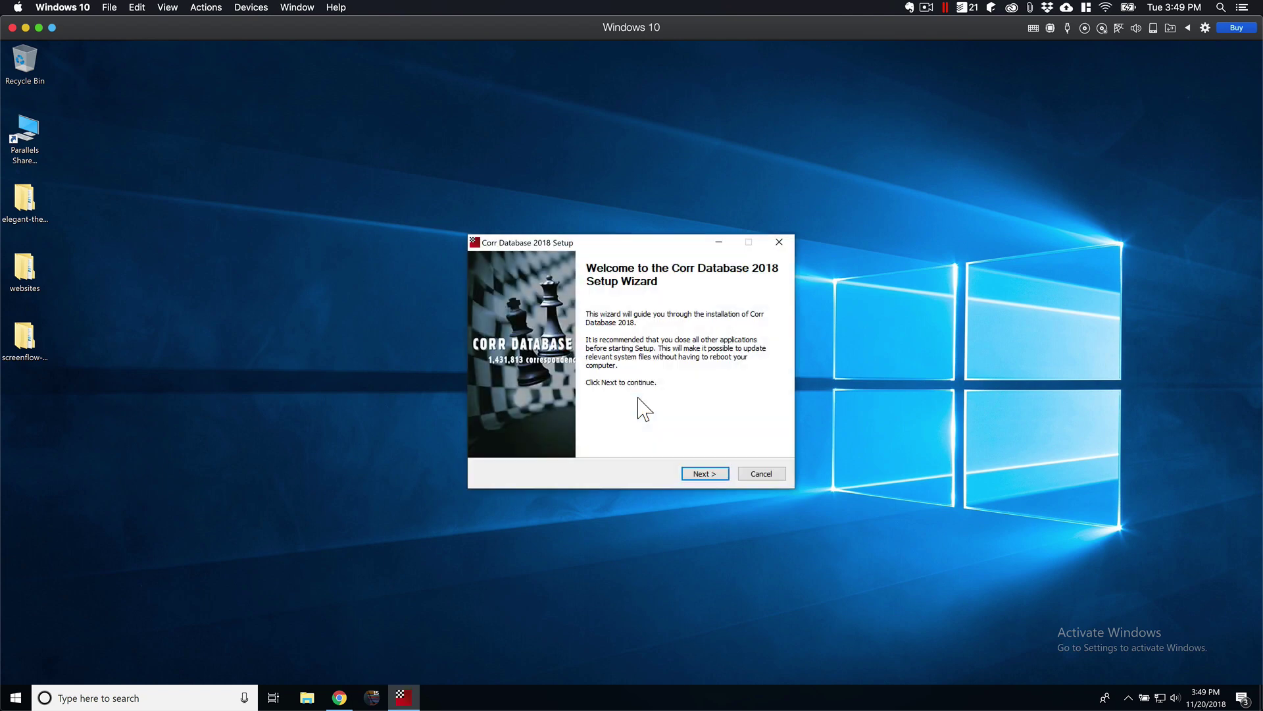
pyautogui.click(722, 476)
pyautogui.click(714, 476)
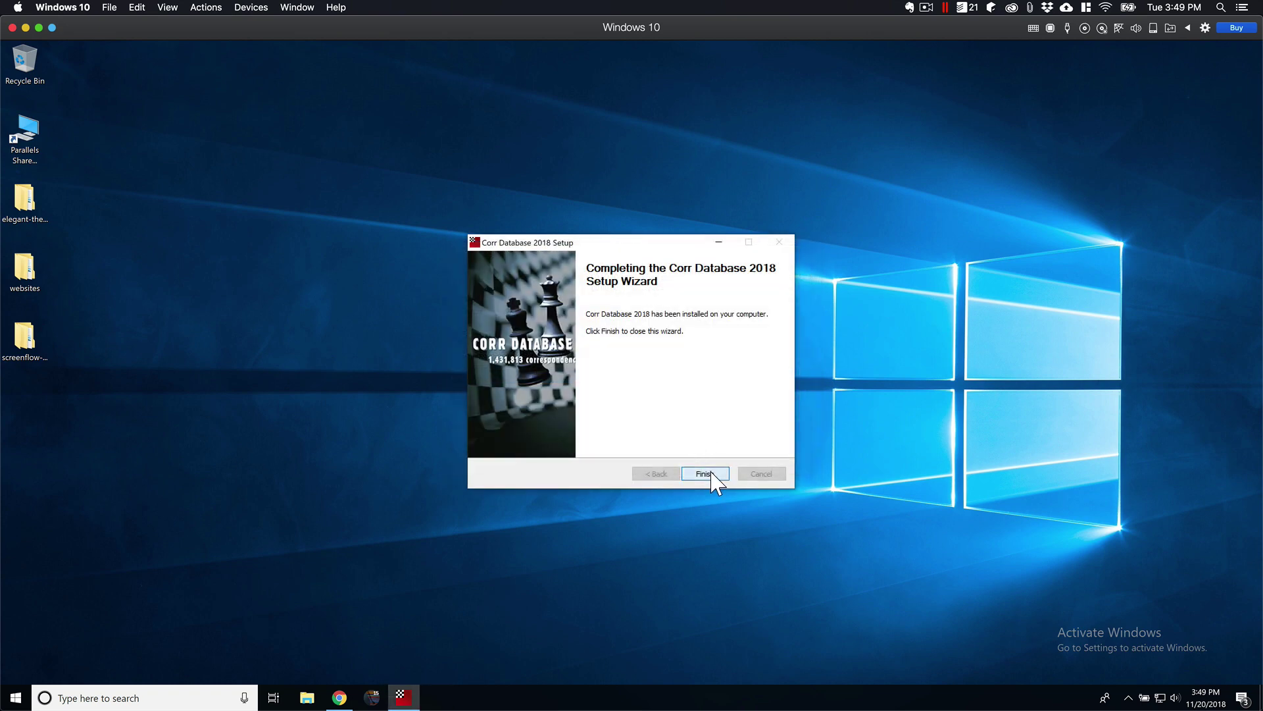
pyautogui.click(705, 474)
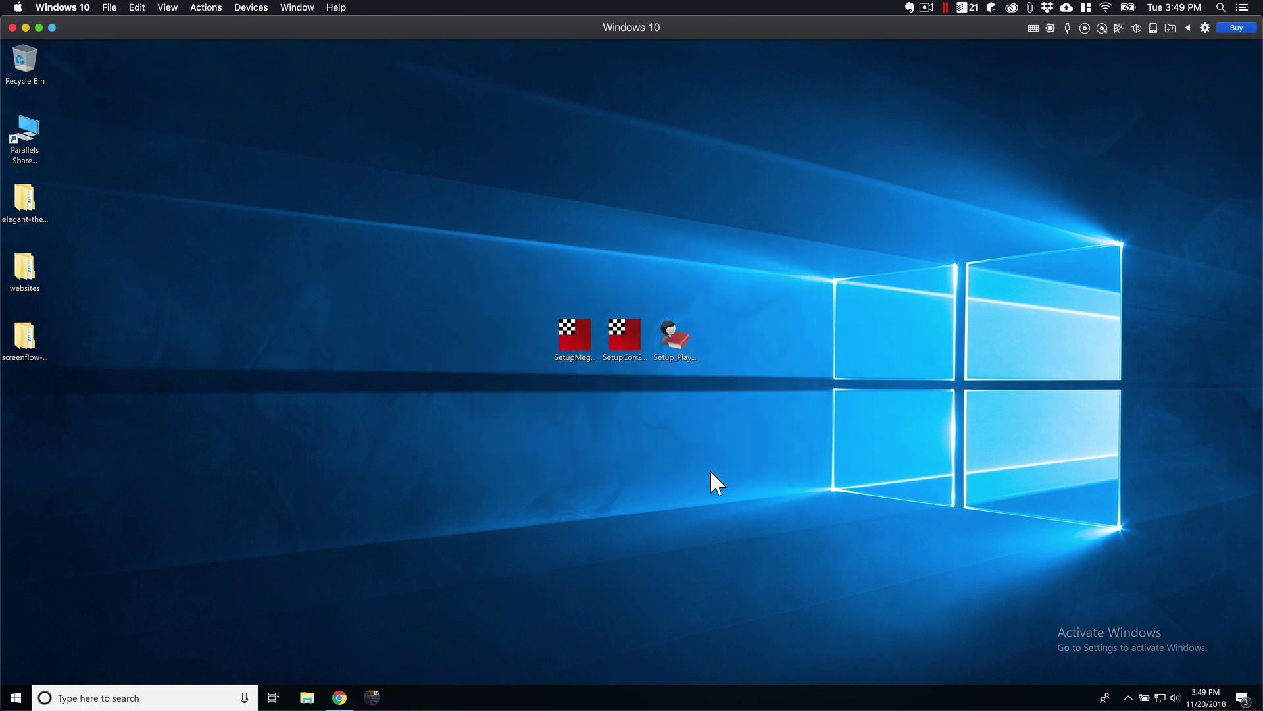
# Step: Open ChessBase 15, select Correspondence Database 2018 to check the installation, and close the program
pyautogui.click(372, 698)
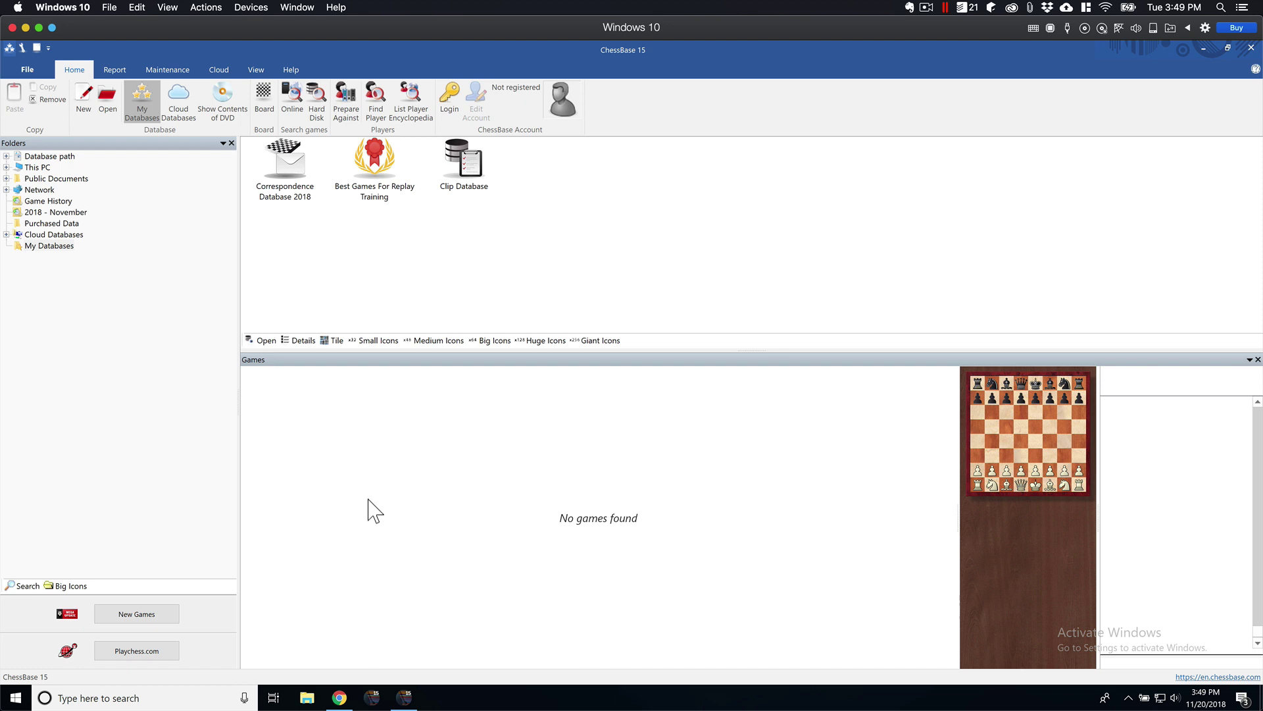
pyautogui.click(294, 177)
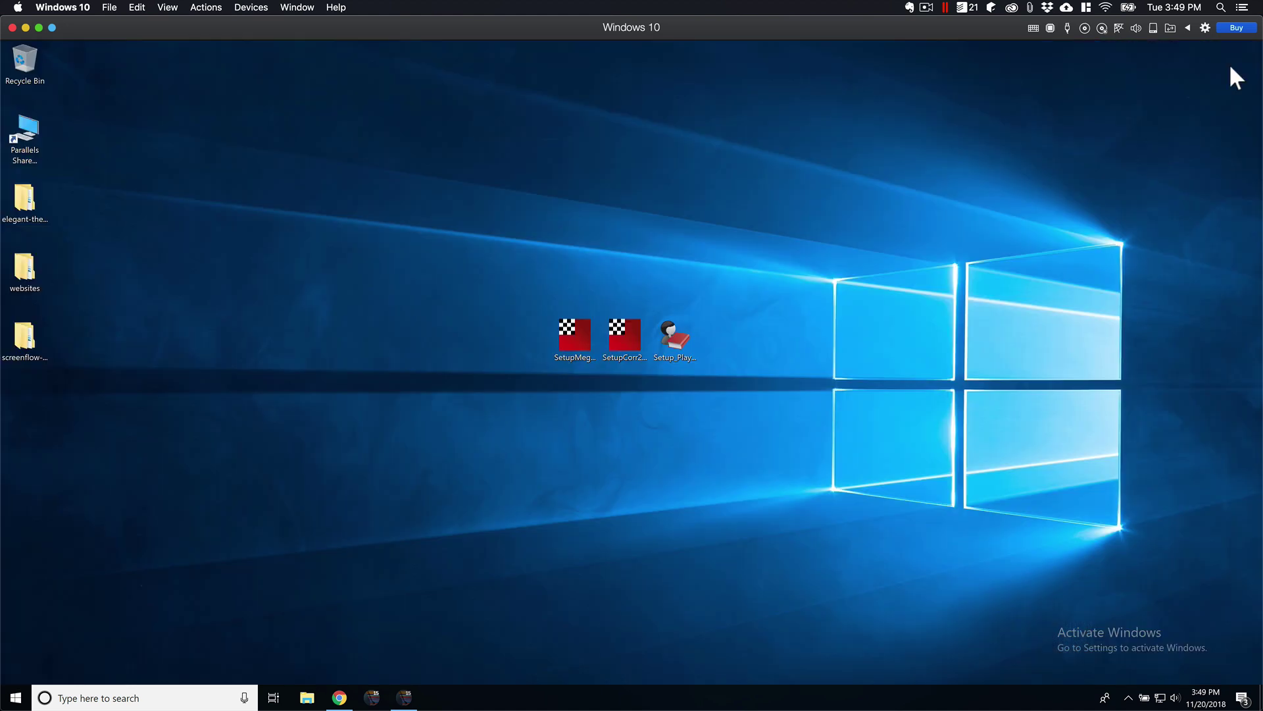
pyautogui.click(1252, 48)
# Step: Install Mega Database 2019 as administrator in English, keeping the default destination folder \\Mac\Home\Documents\ChessBase
pyautogui.rightClick(572, 337)
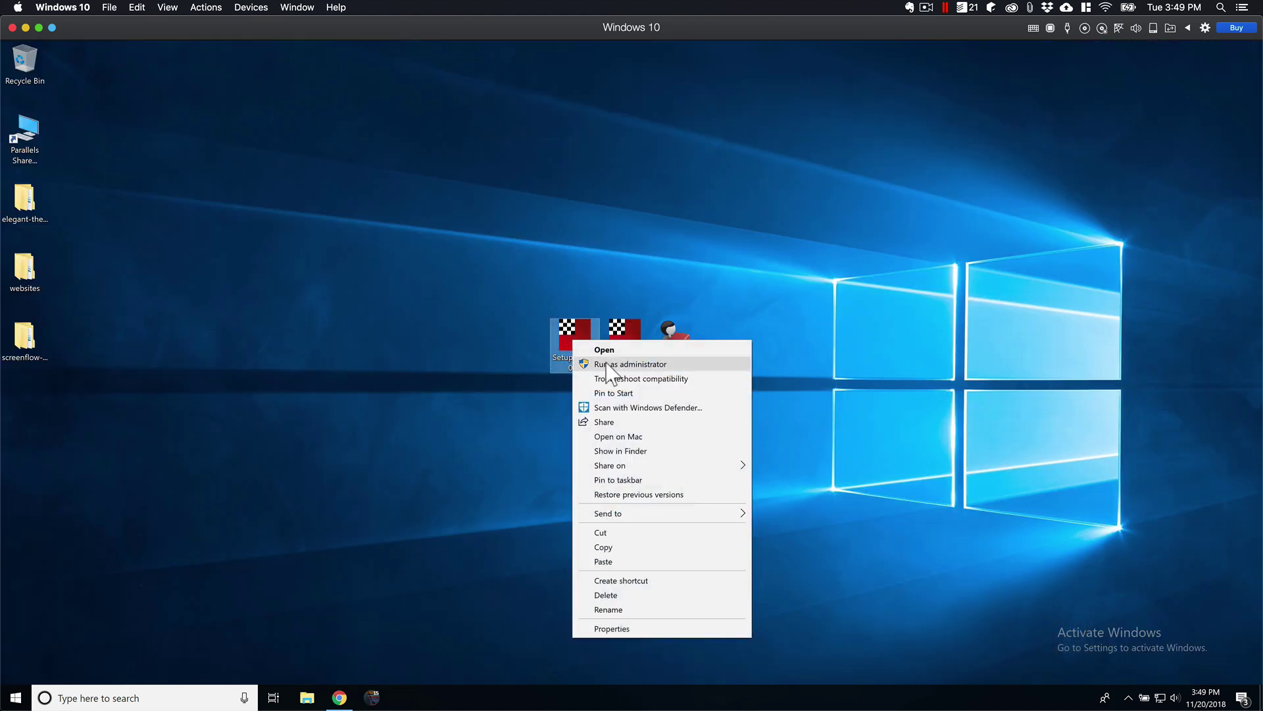
pyautogui.click(609, 364)
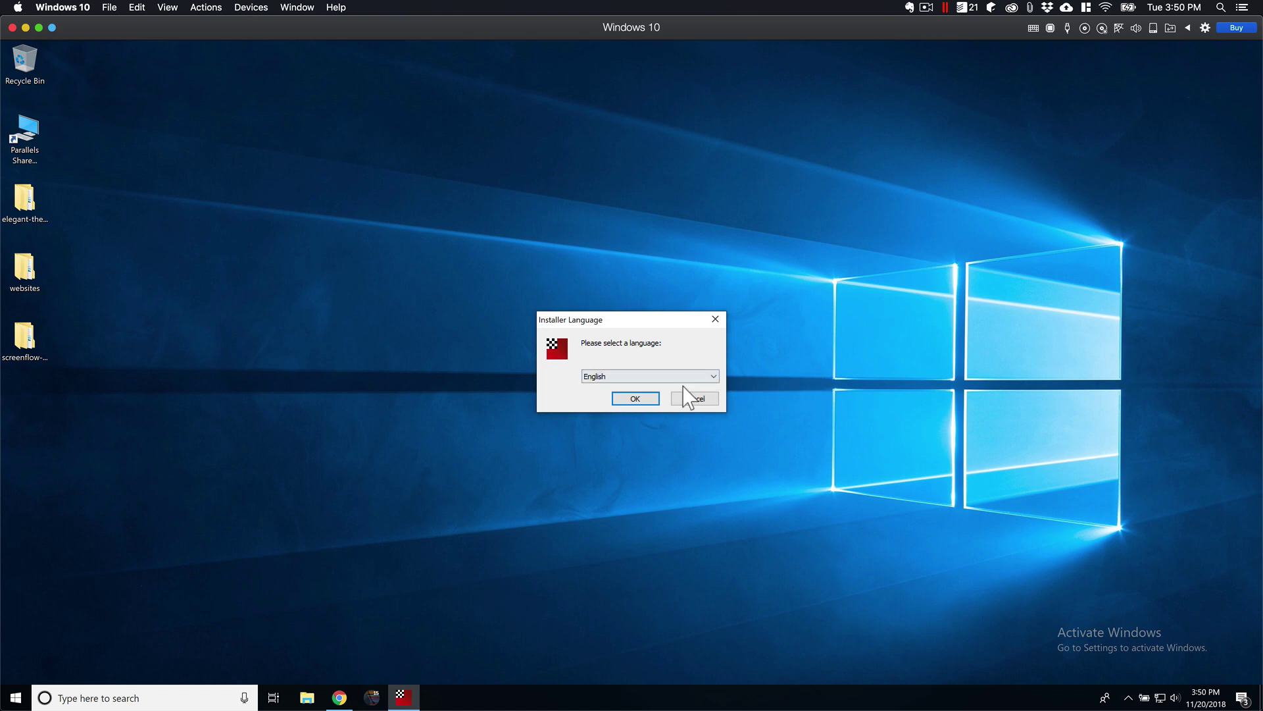
pyautogui.click(641, 397)
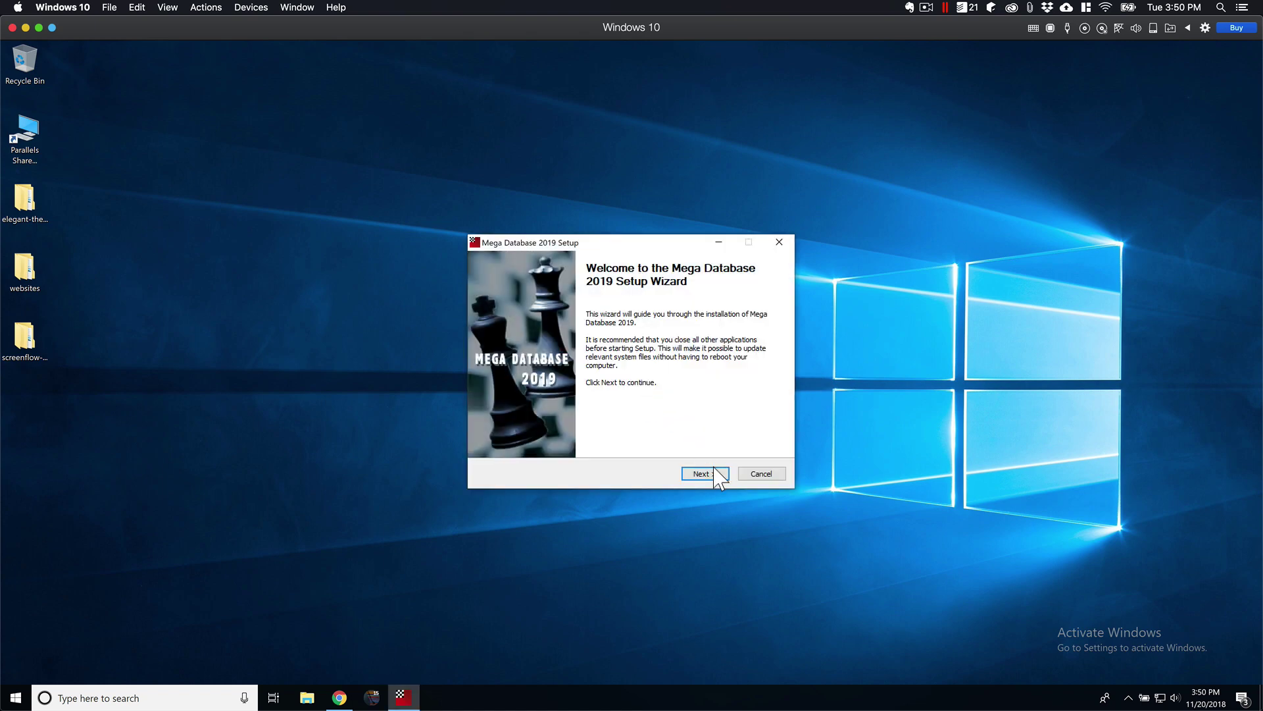
pyautogui.click(716, 470)
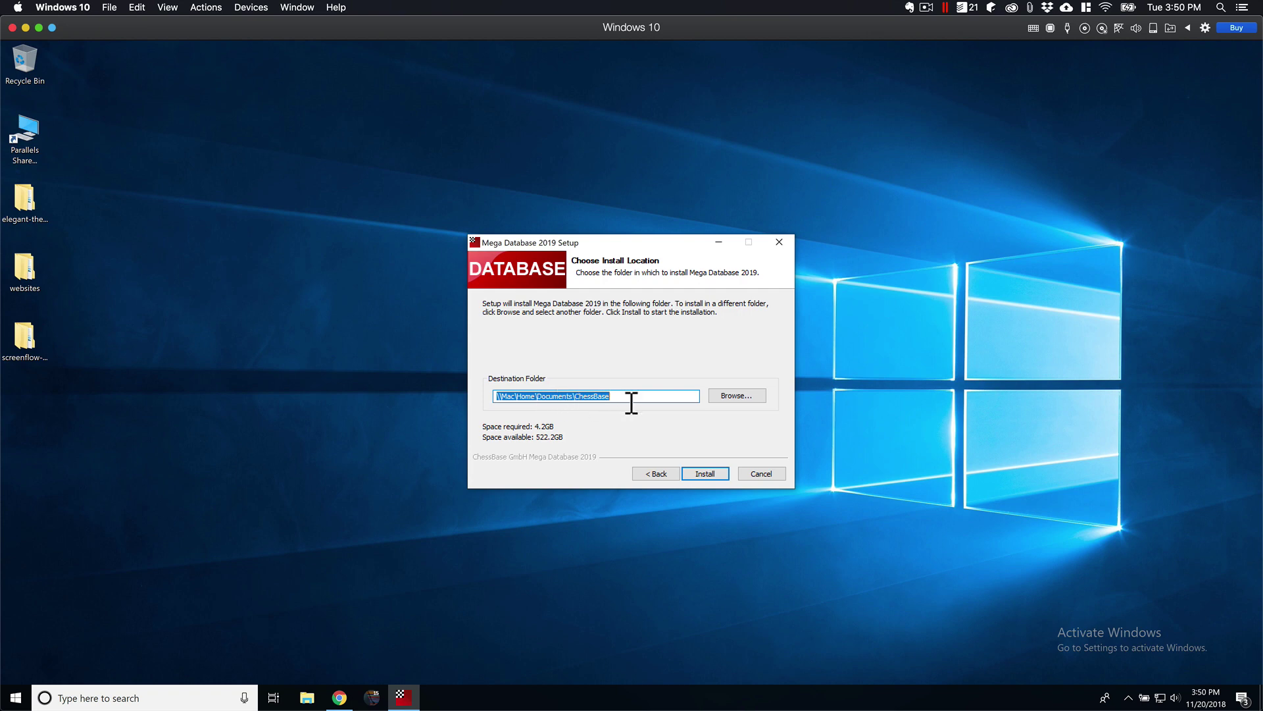
pyautogui.click(708, 477)
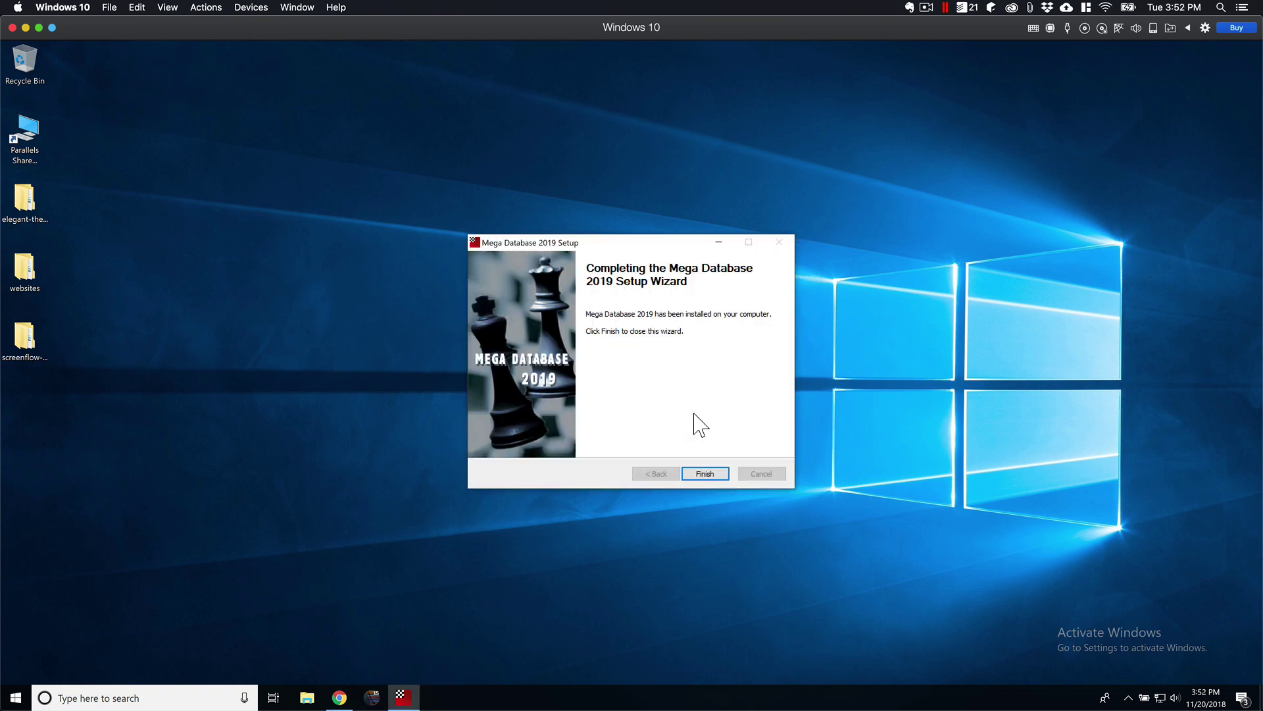
pyautogui.click(706, 474)
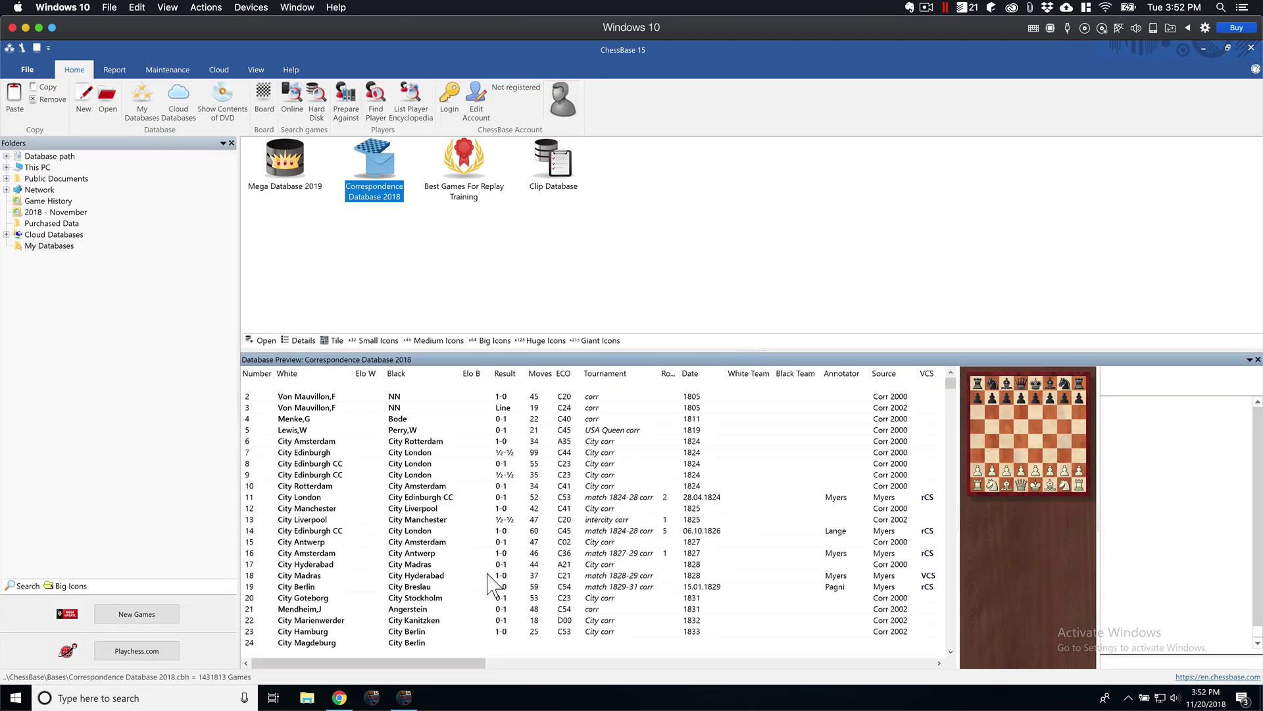
# Step: Check the Mega Database 2019 and Correspondence Database 2018 entries in ChessBase, and close the program
pyautogui.click(306, 165)
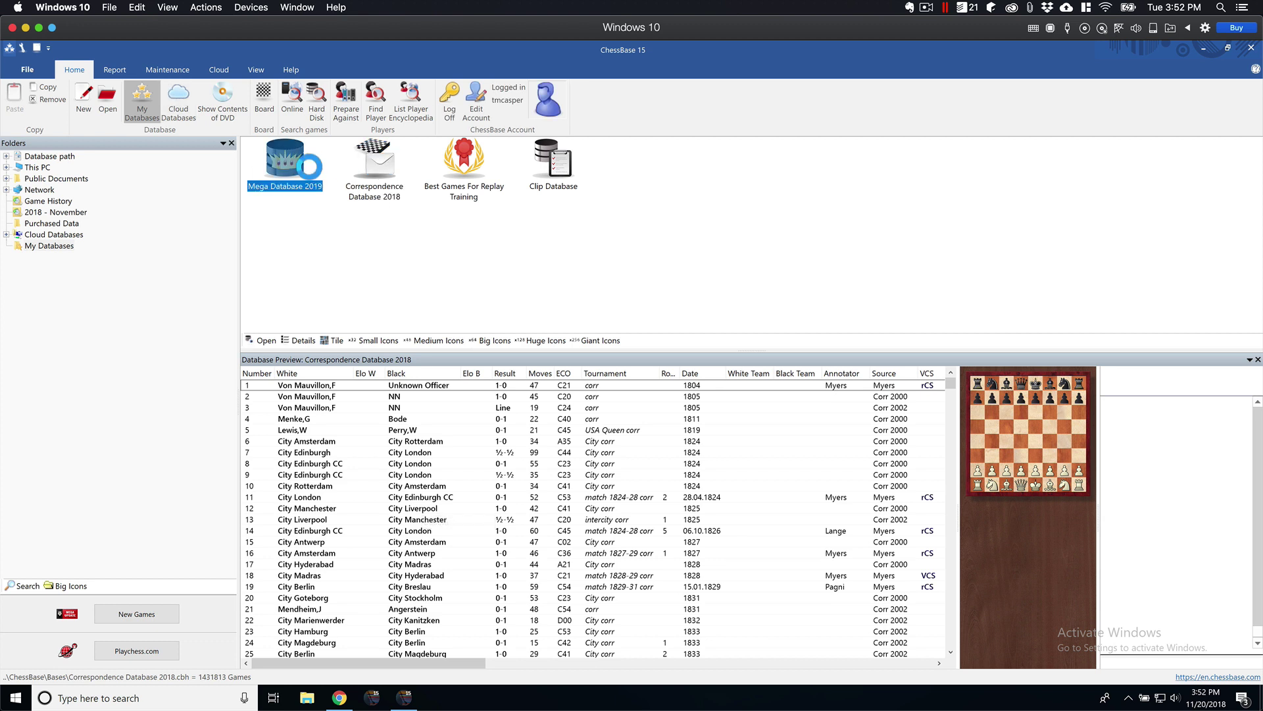
pyautogui.click(381, 166)
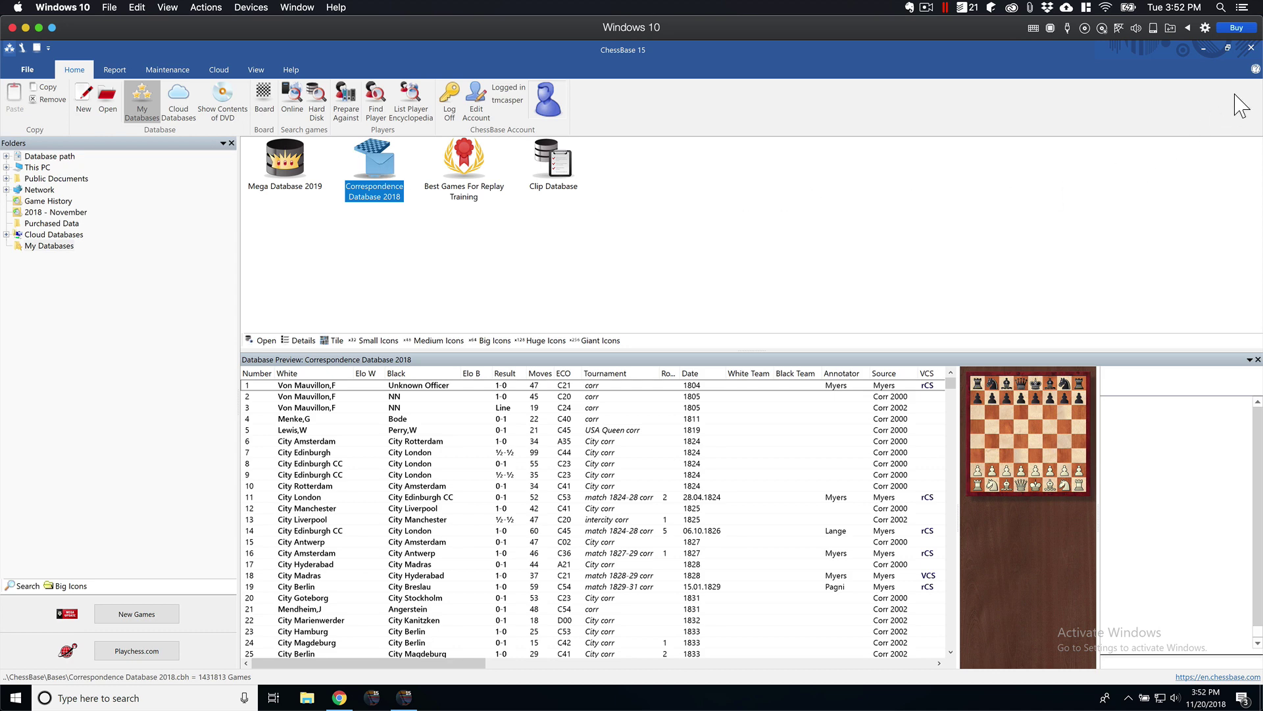
pyautogui.click(1251, 48)
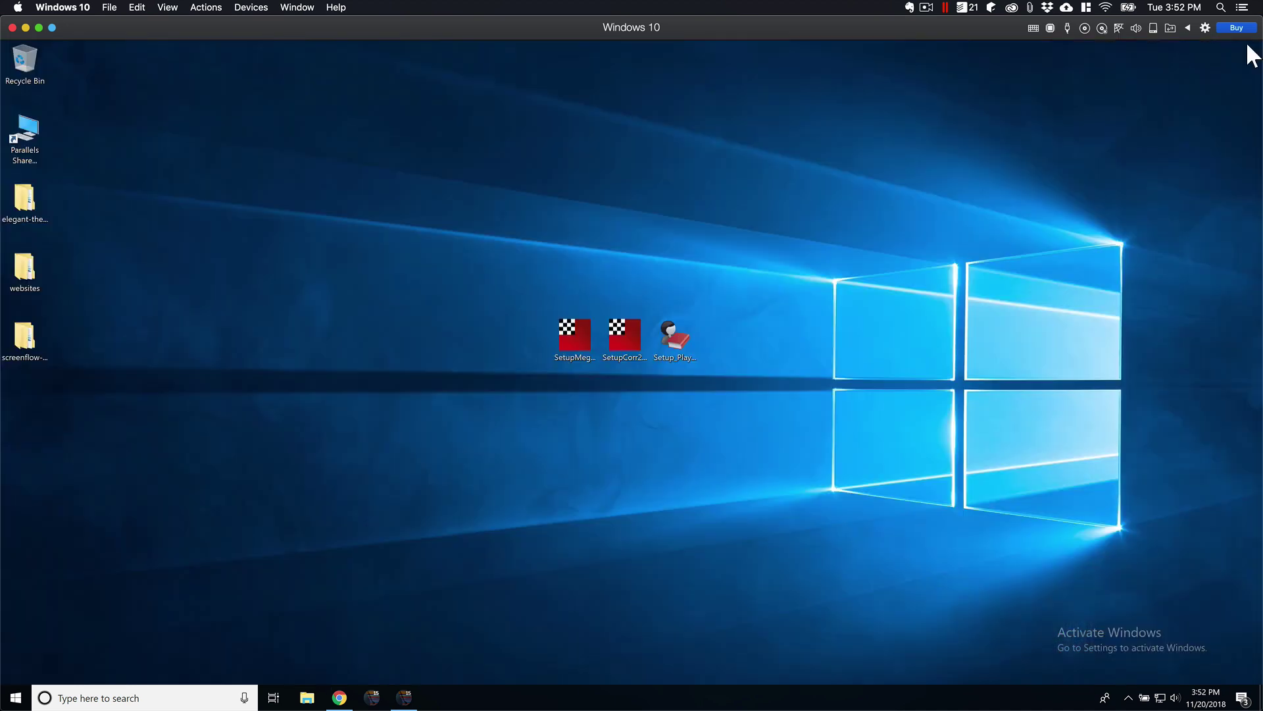
# Step: Install Player Encyclopedia 2018 as administrator from its desktop setup file, keeping the default Playbase destination folder
pyautogui.rightClick(680, 340)
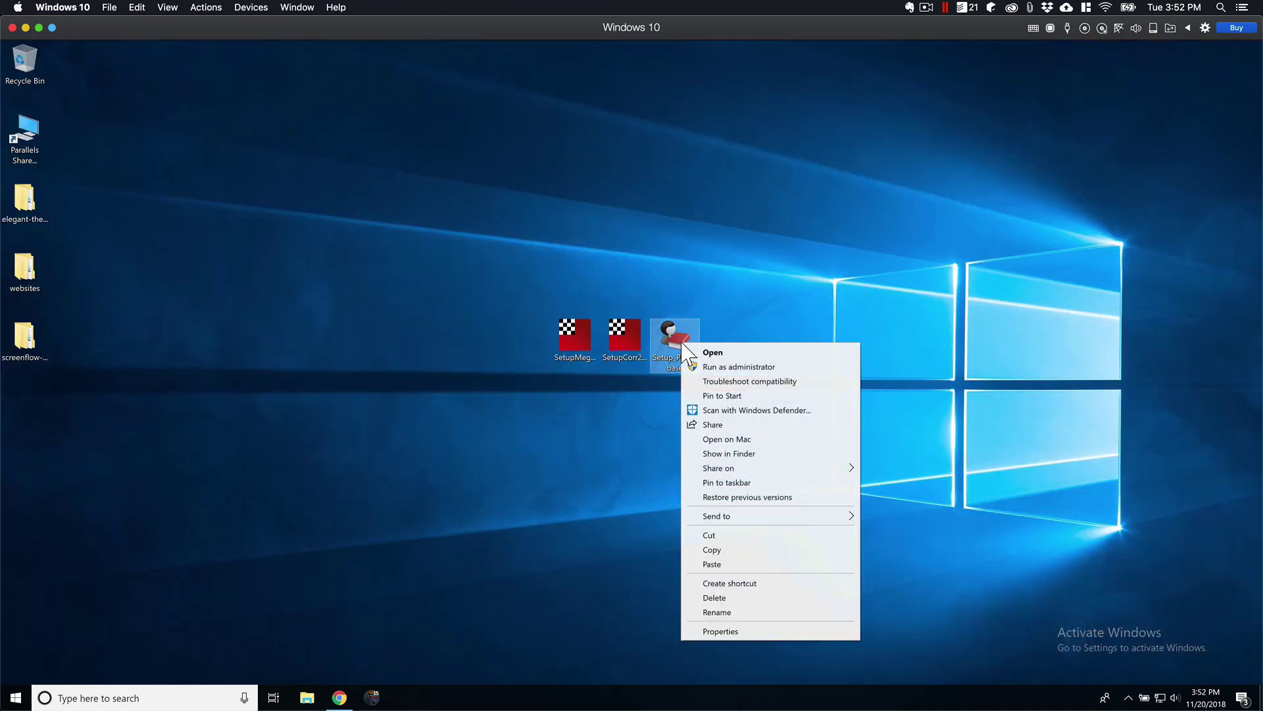
pyautogui.click(726, 366)
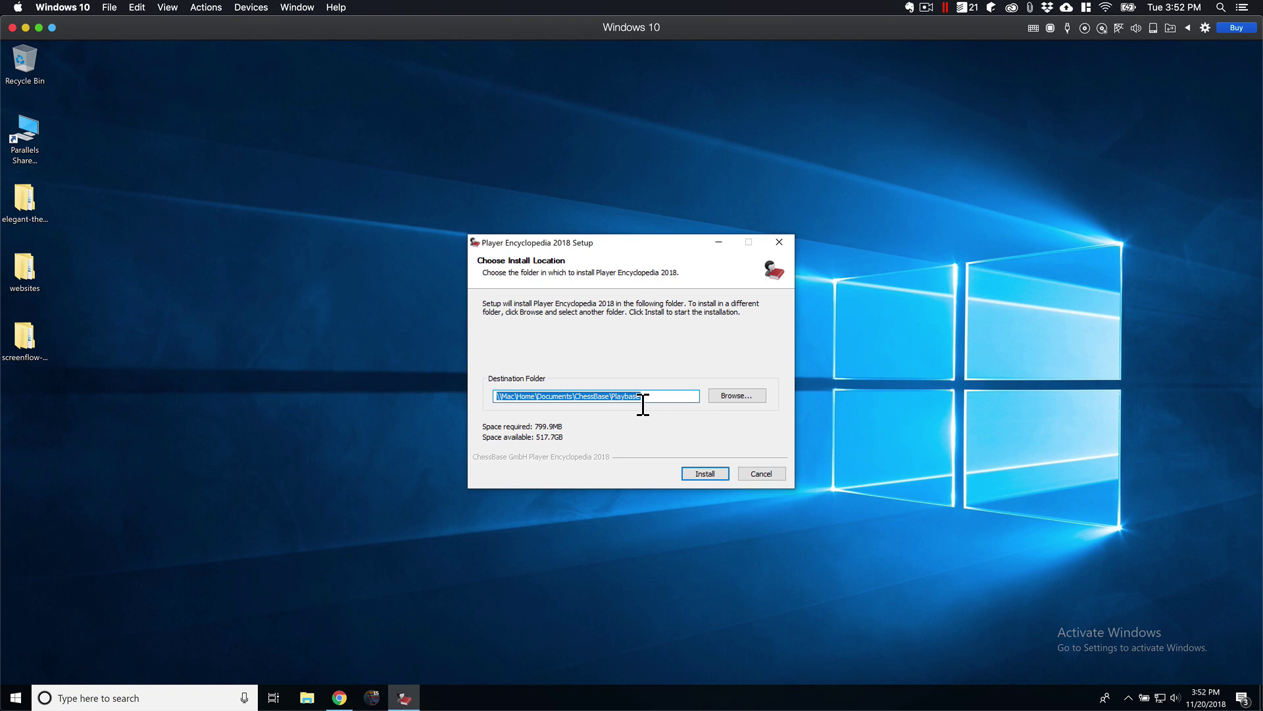
pyautogui.click(711, 475)
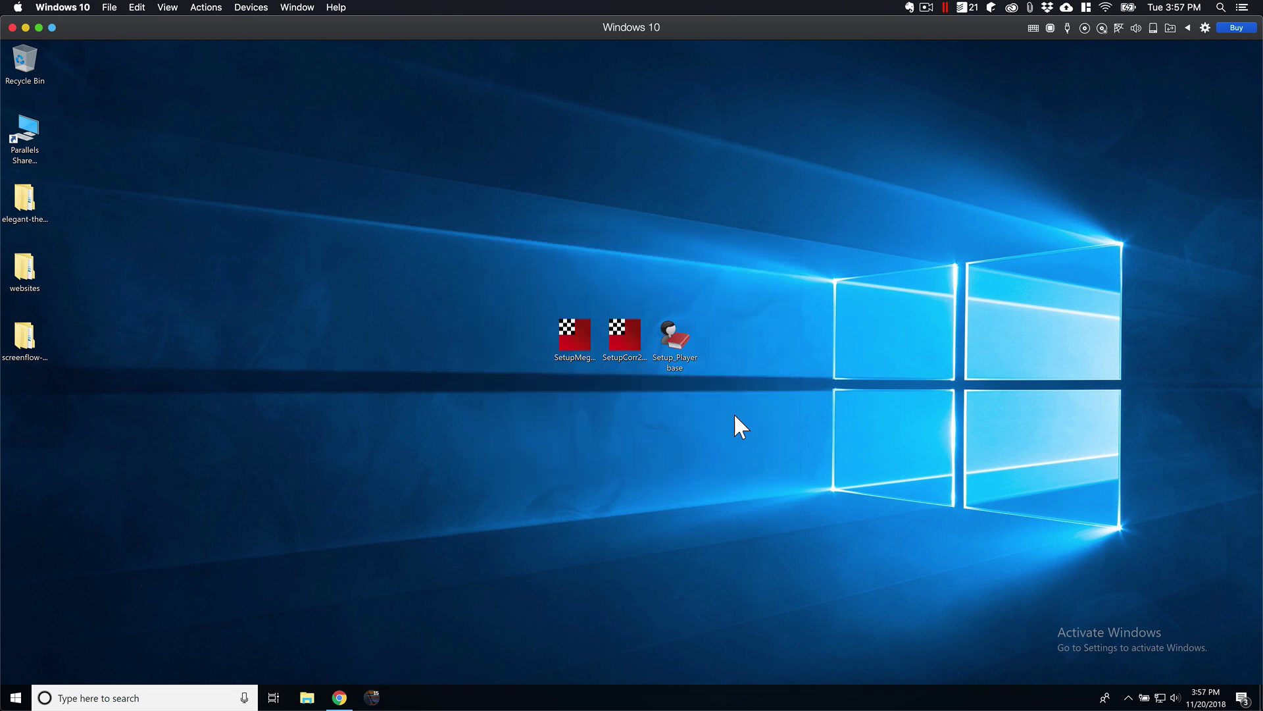
# Step: Reopen ChessBase 15 and look over the installed Mega Database 2019 and Correspondence Database 2018 entries
pyautogui.click(371, 696)
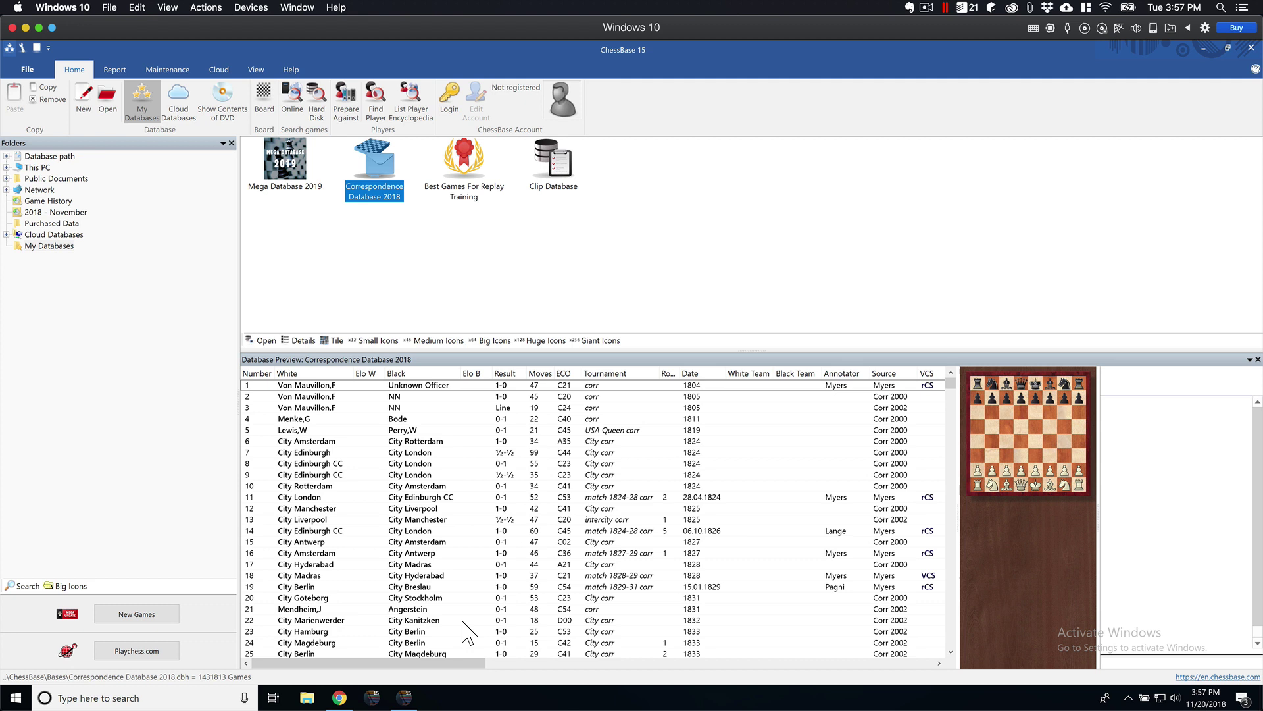
pyautogui.click(464, 295)
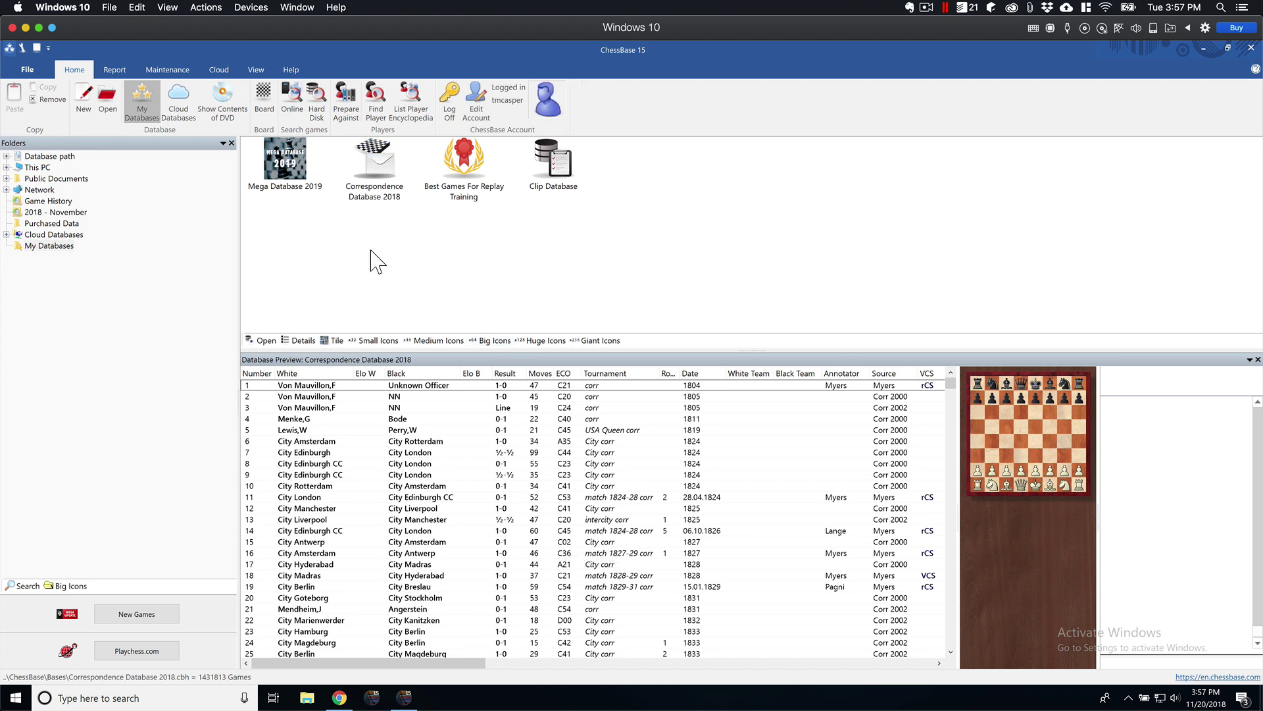
pyautogui.click(290, 179)
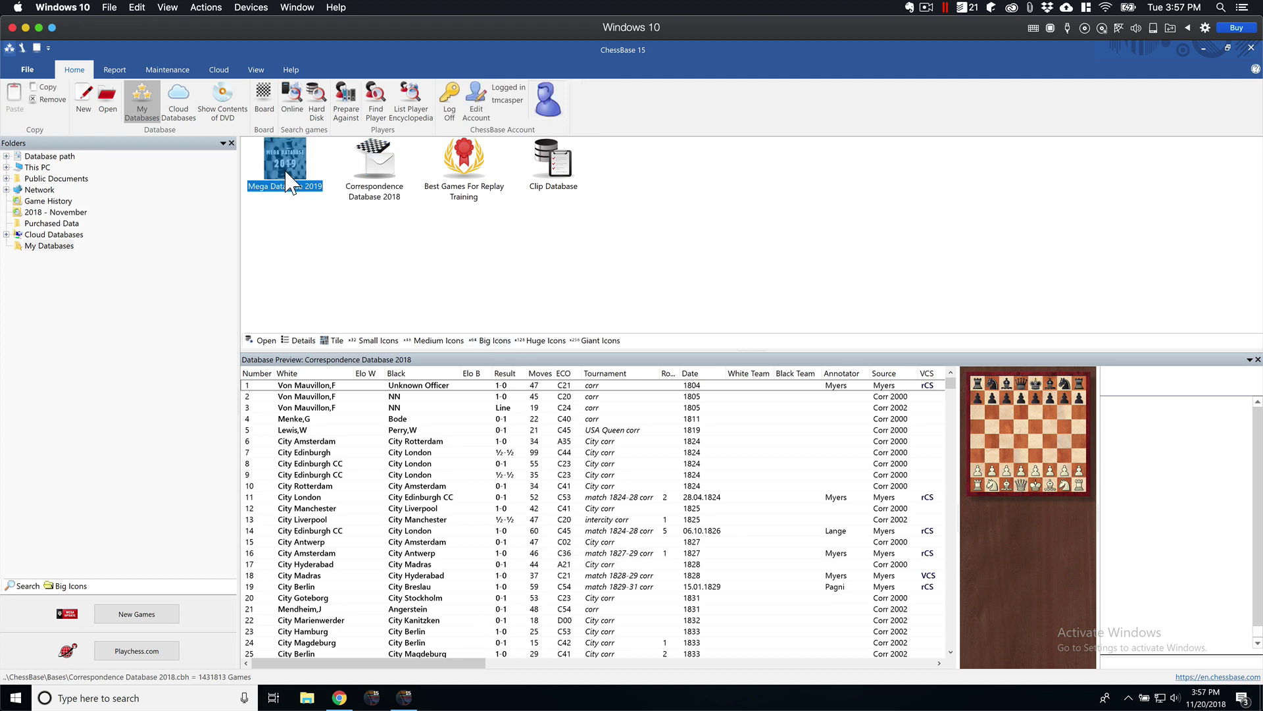
pyautogui.click(377, 191)
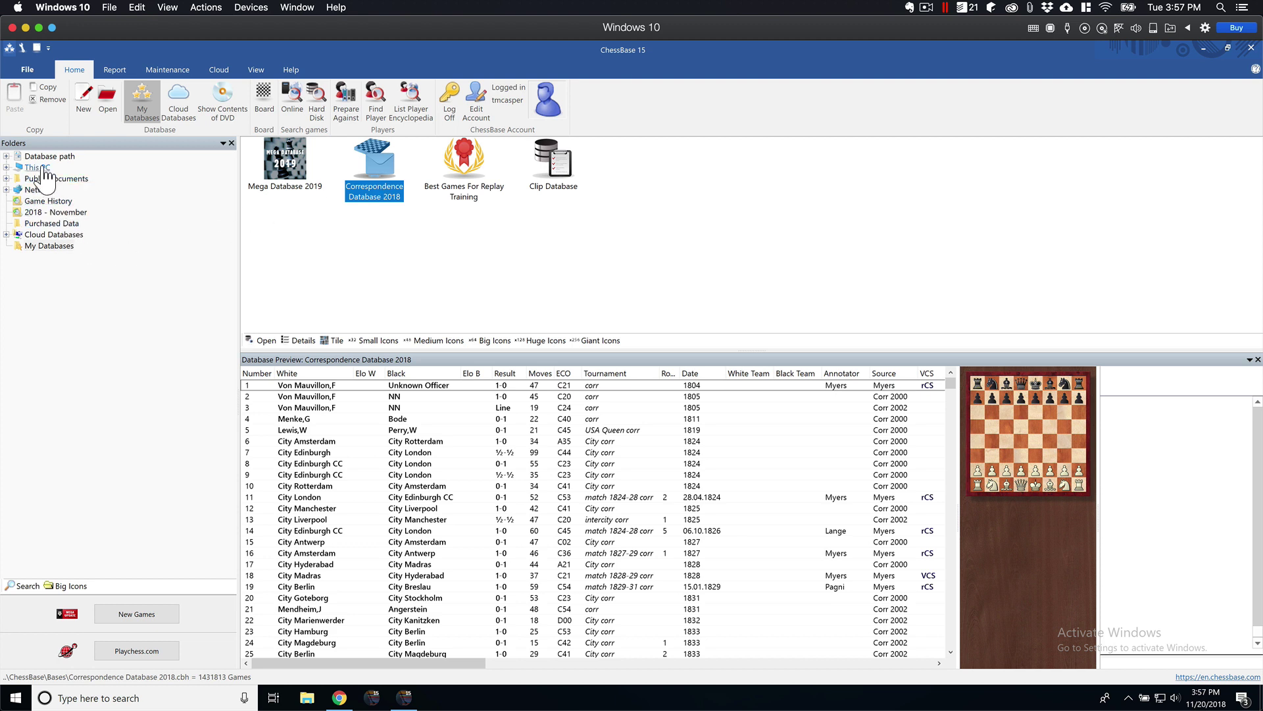
# Step: Show My Databases from the folder tree and expand the Database path to view its subfolders
pyautogui.click(50, 246)
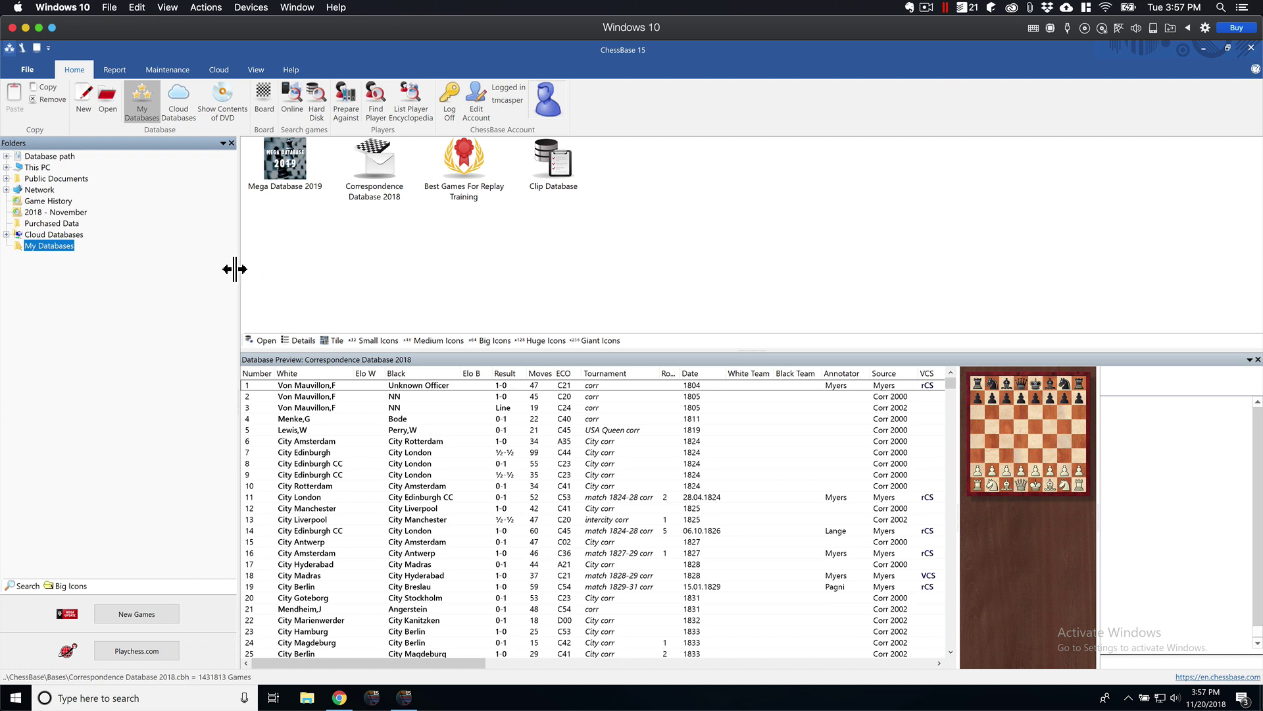
pyautogui.click(6, 157)
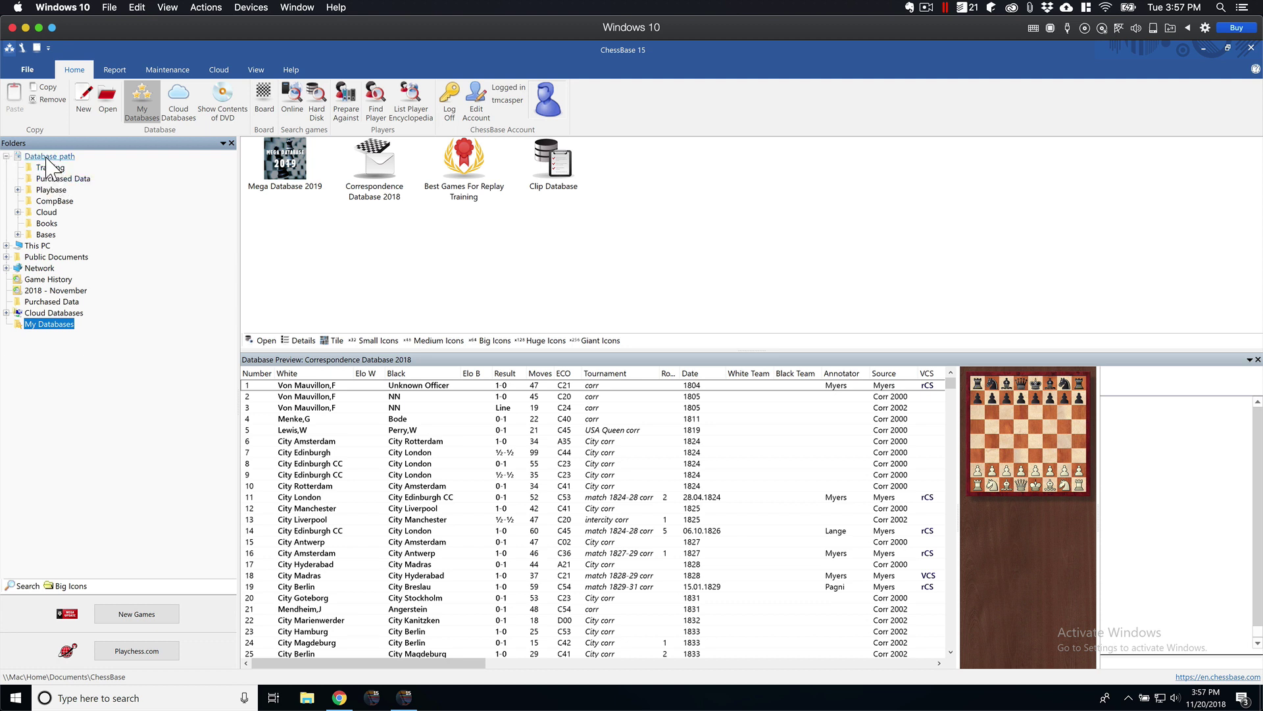
# Step: Examine the database files in Documents\ChessBase\Bases using File Explorer, and close its window
pyautogui.click(308, 699)
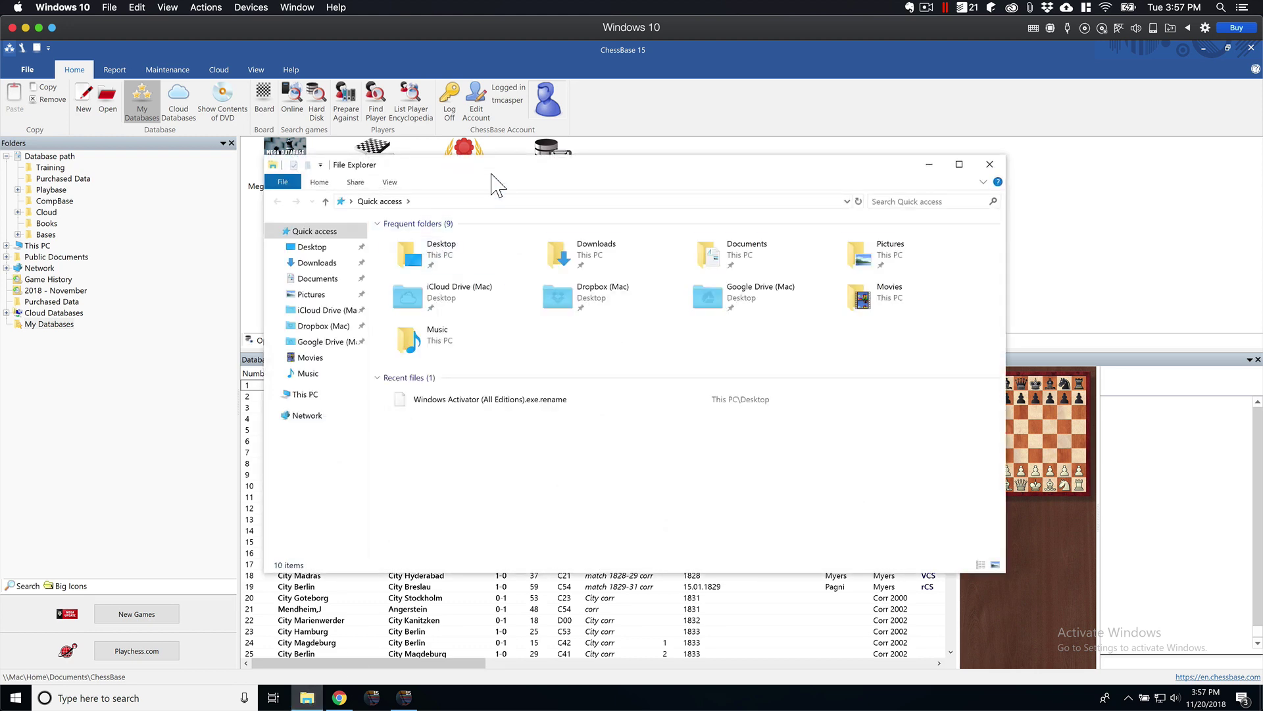
pyautogui.click(763, 243)
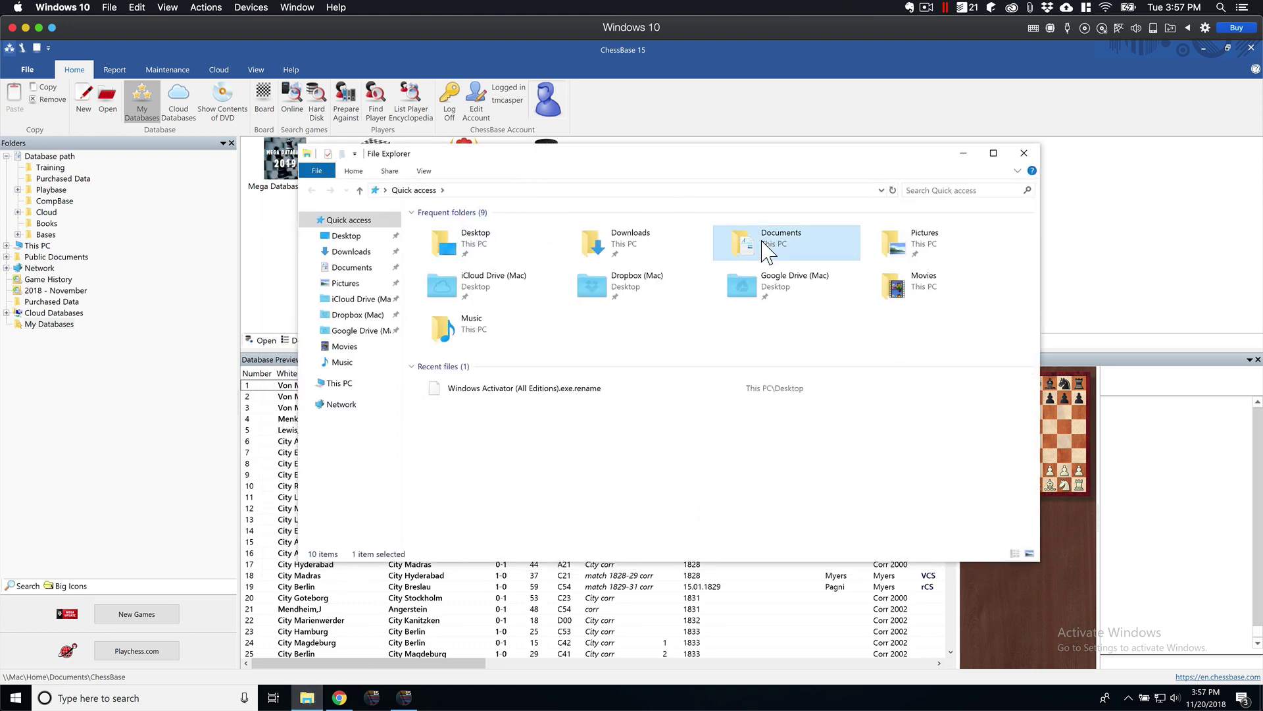
pyautogui.doubleClick(762, 242)
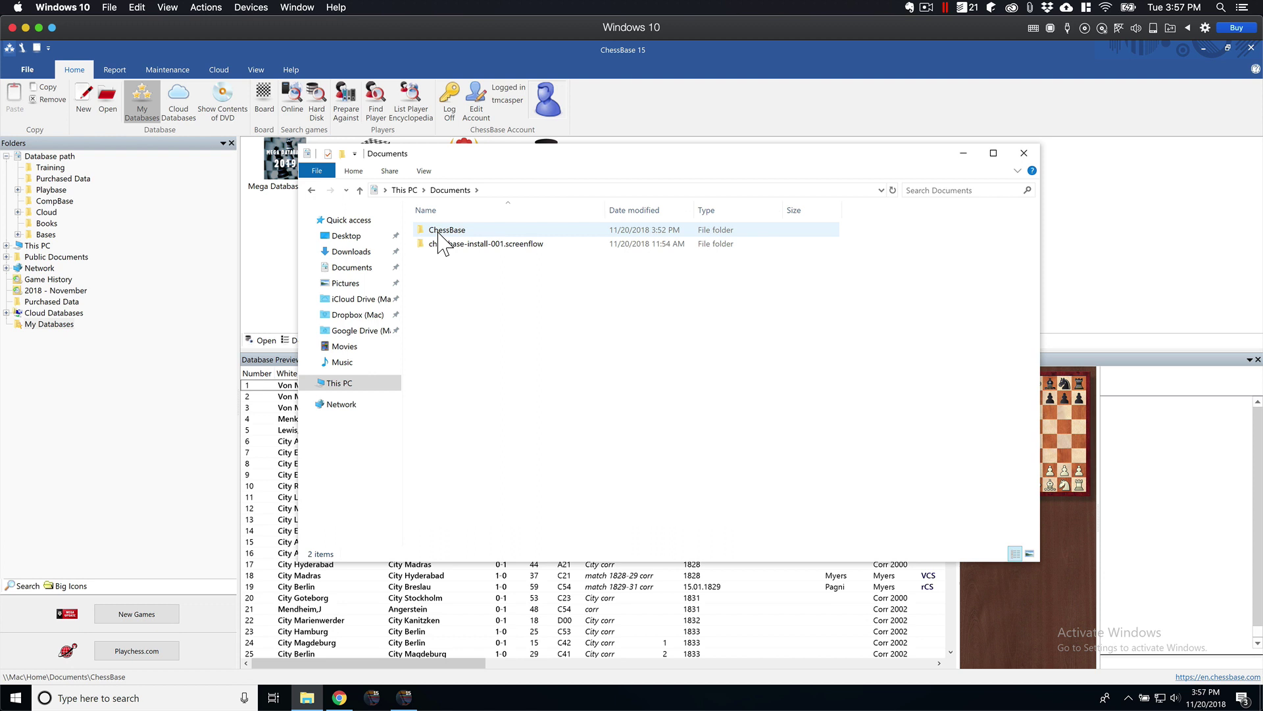
pyautogui.doubleClick(441, 238)
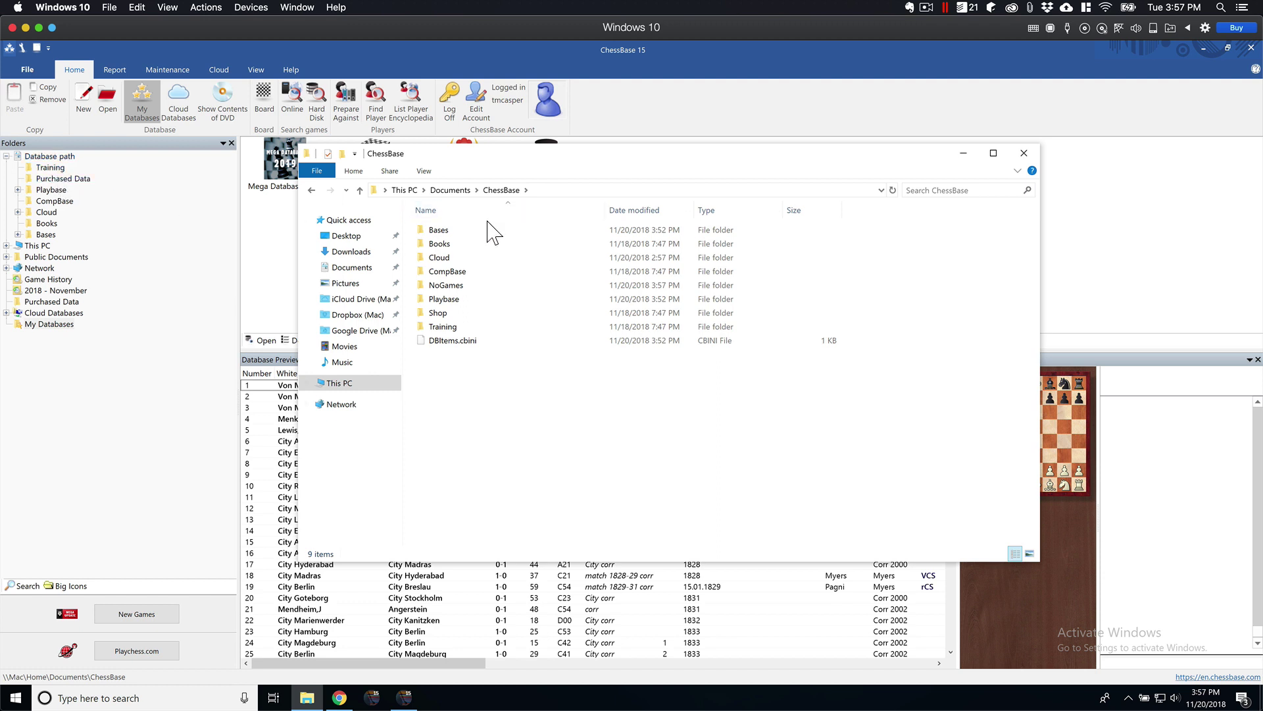
pyautogui.click(447, 232)
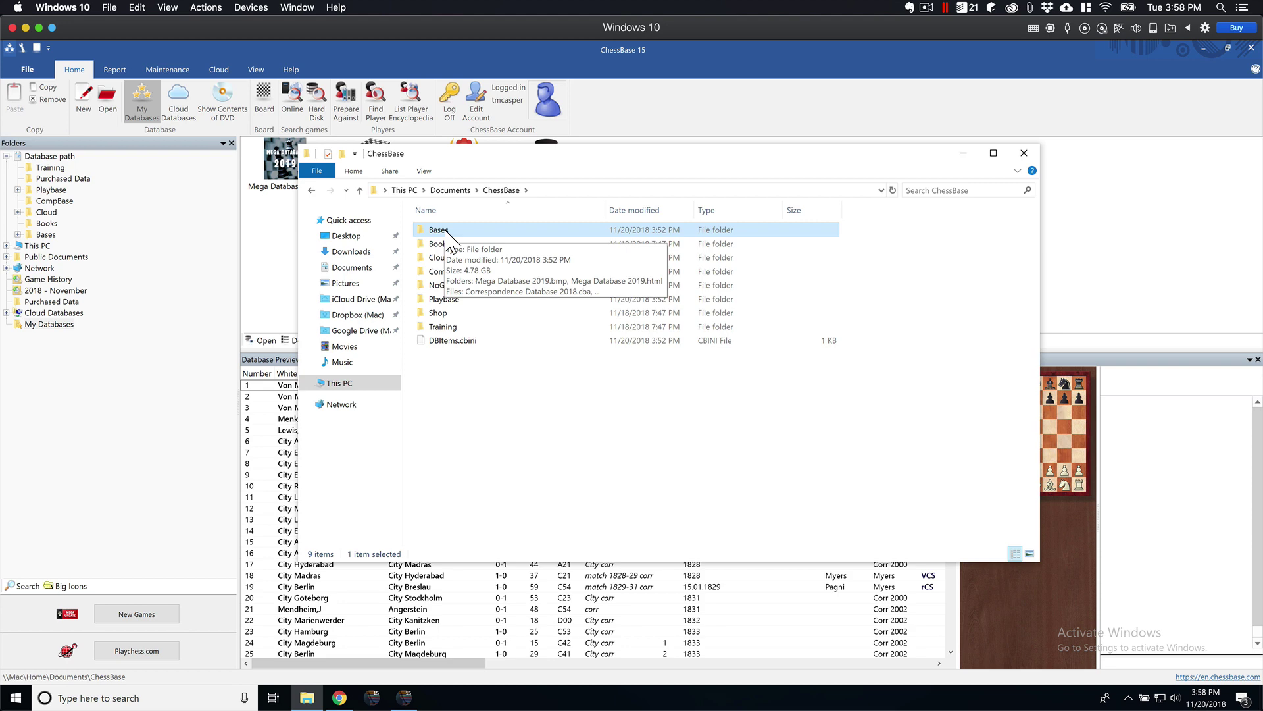
pyautogui.doubleClick(447, 231)
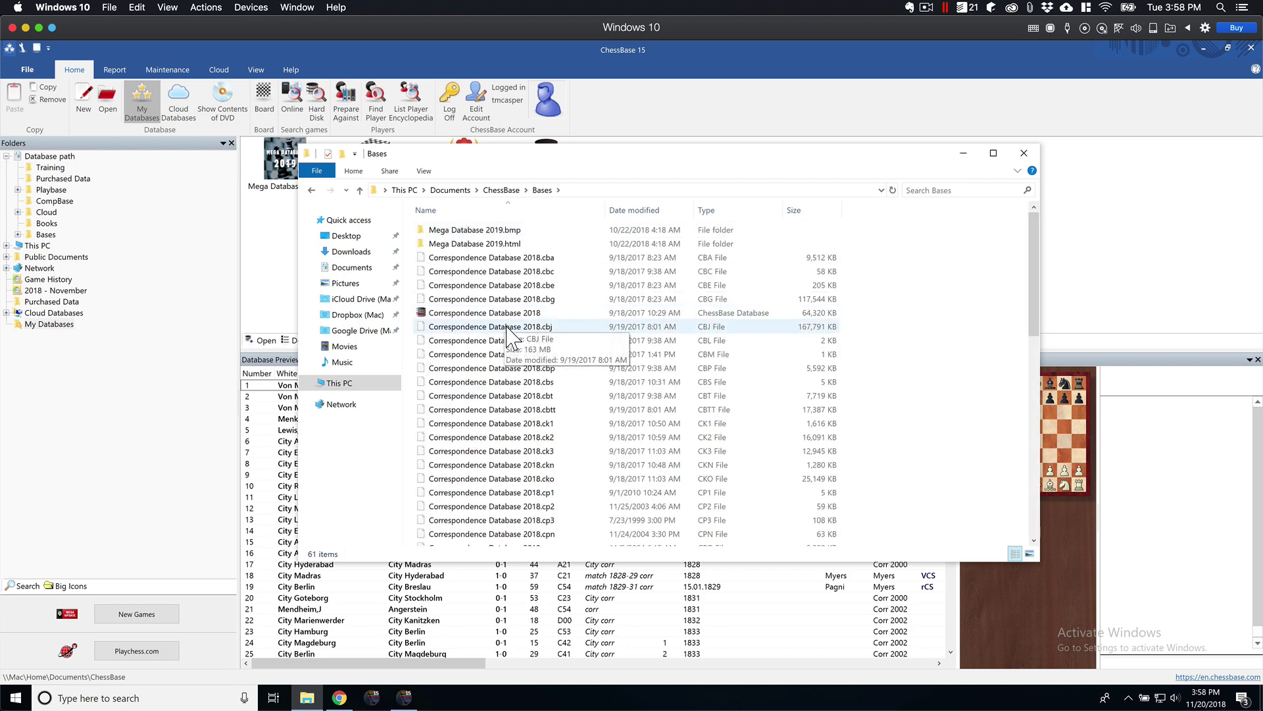
pyautogui.scroll(-12, 506, 329)
pyautogui.scroll(12, 498, 339)
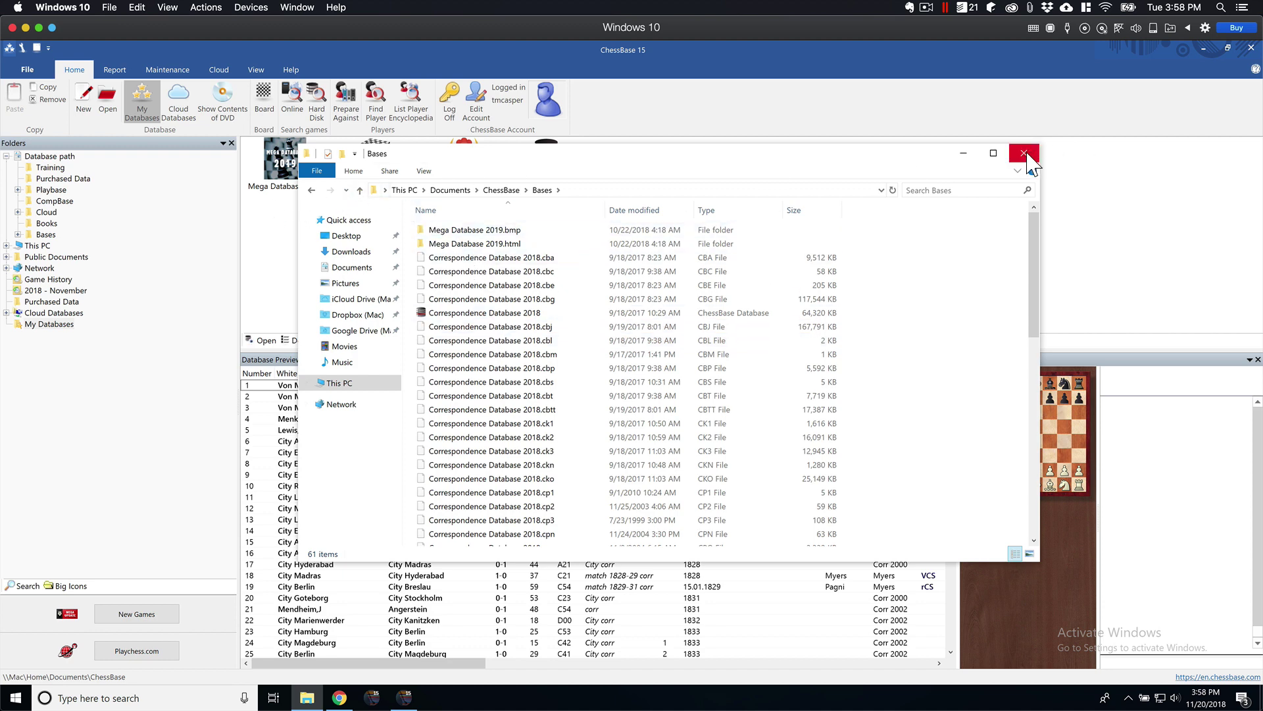
pyautogui.click(1025, 154)
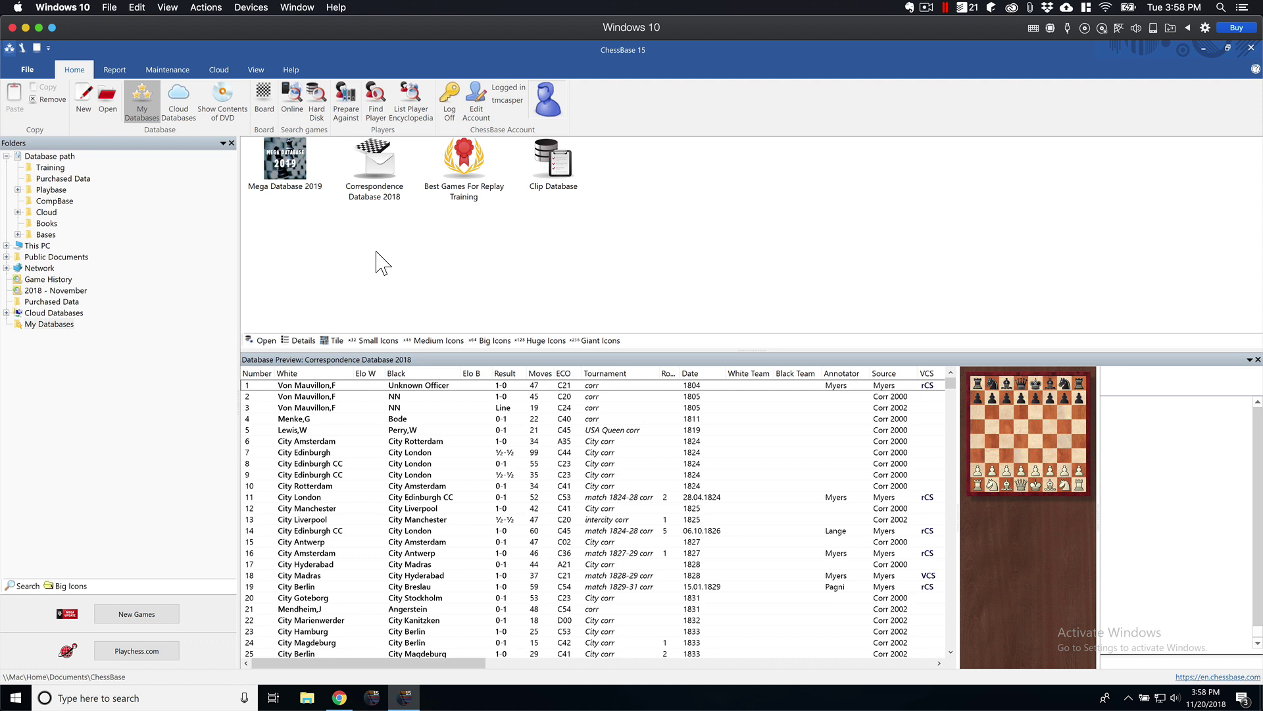
# Step: Expand the Playbase folder under Database path in ChessBase and open its PlayBase.MMO subfolder
pyautogui.click(19, 190)
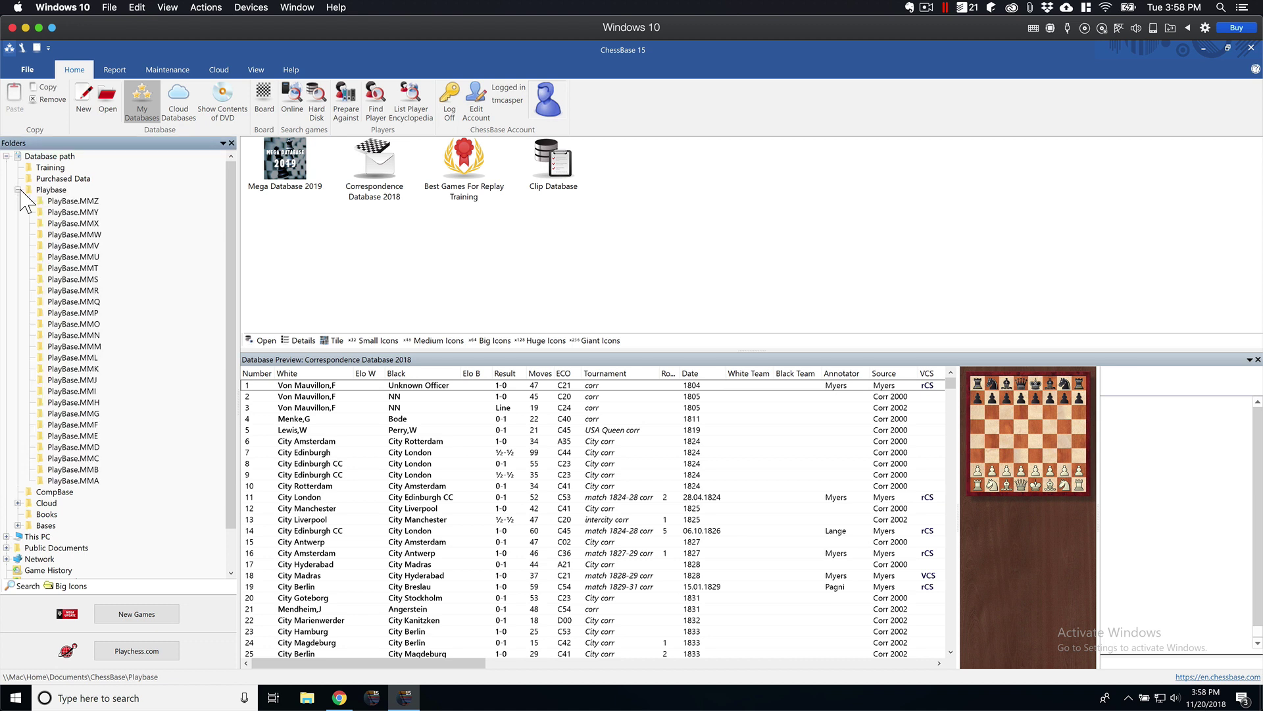
pyautogui.click(84, 325)
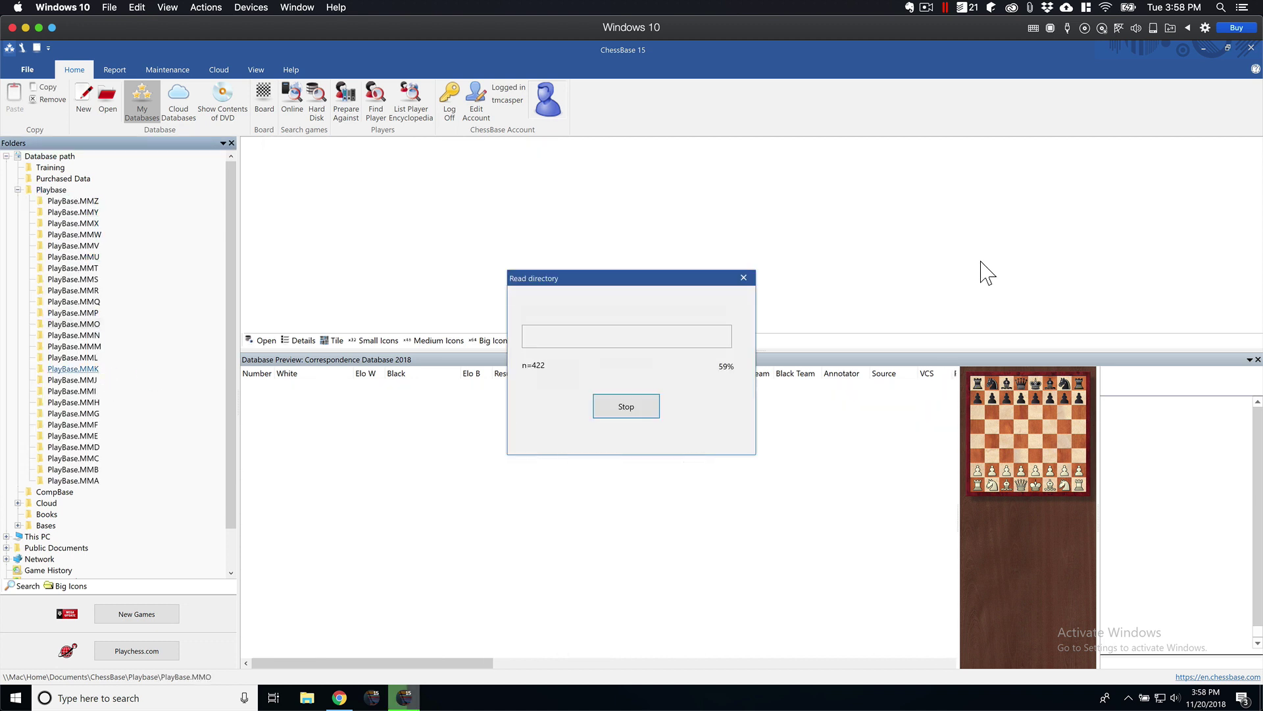
# Step: Open the PlayBase.MMZ subfolder, dismiss the runtime error and accept the recommended program restart
pyautogui.click(86, 380)
pyautogui.click(83, 202)
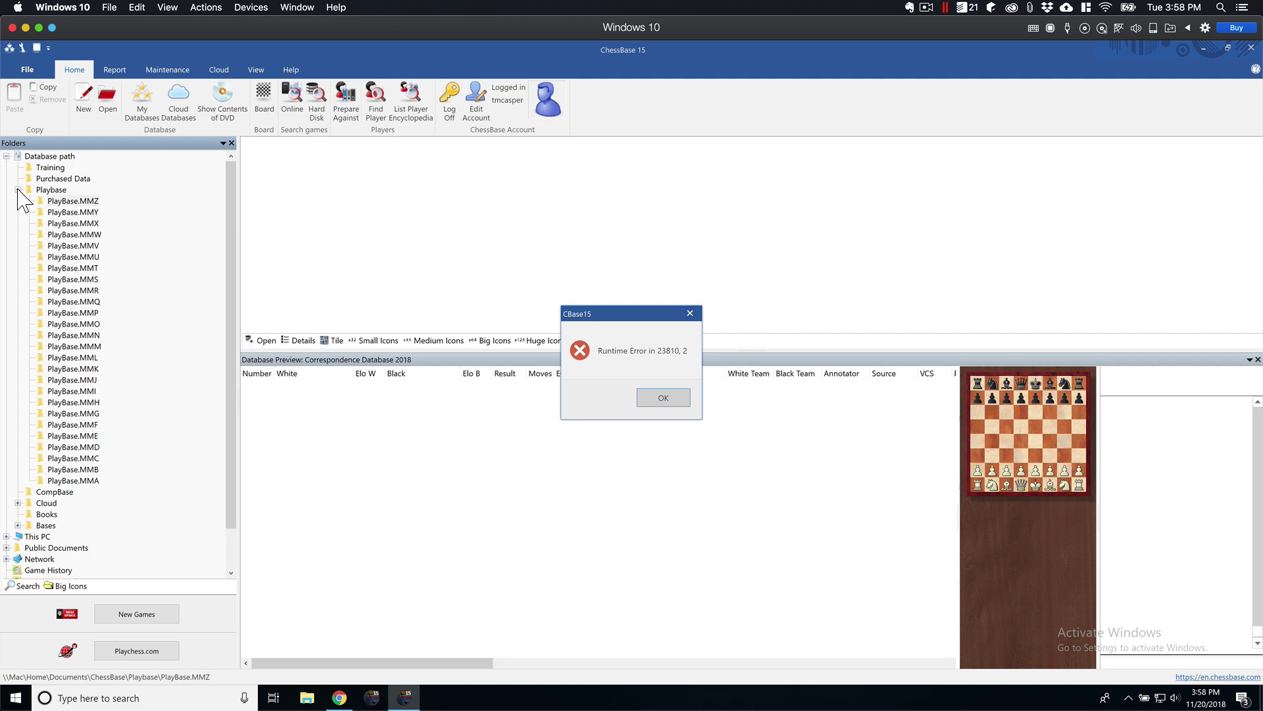
pyautogui.click(657, 398)
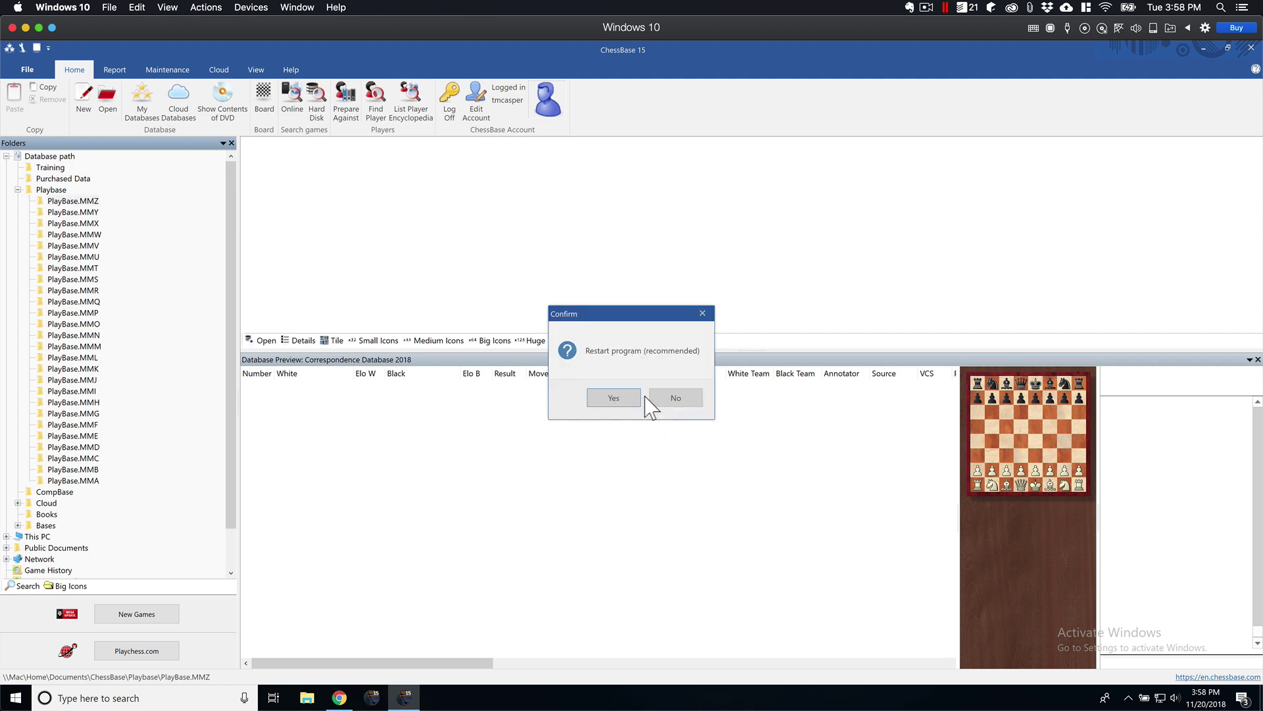
pyautogui.click(613, 398)
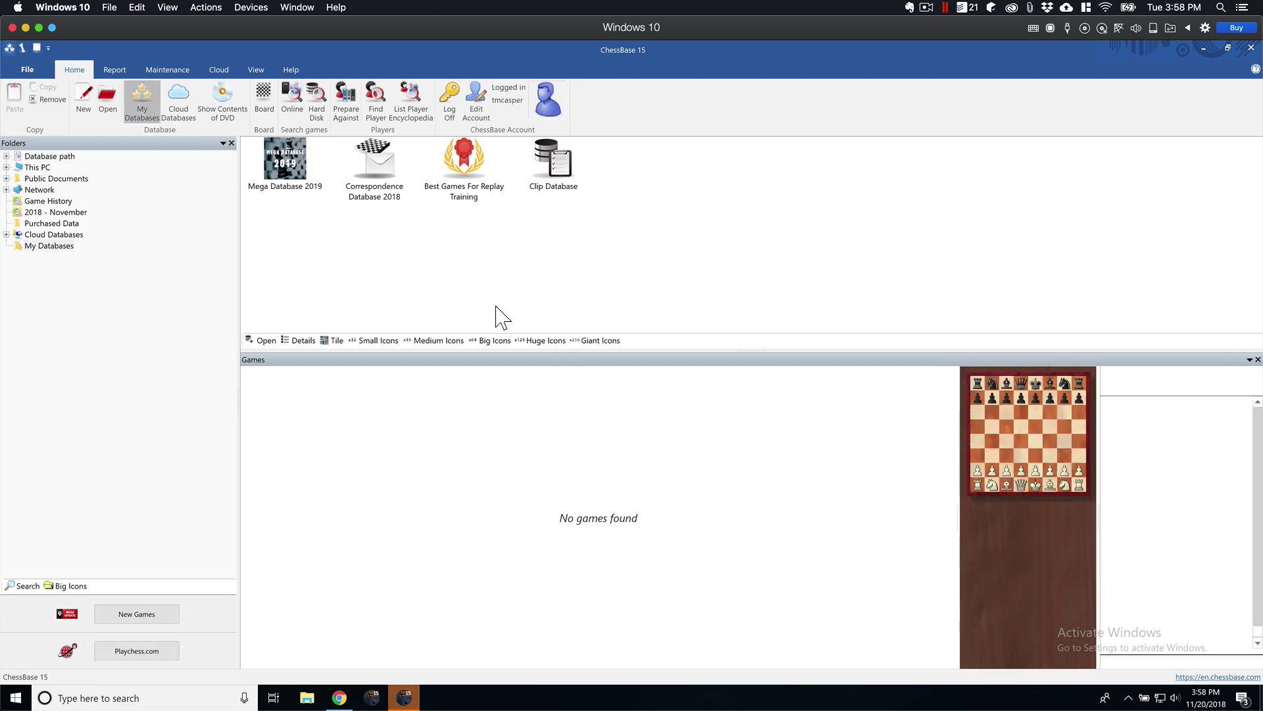
# Step: Expand Database path in the folder tree, preview the games of Mega Database 2019 and return to My Databases
pyautogui.click(6, 156)
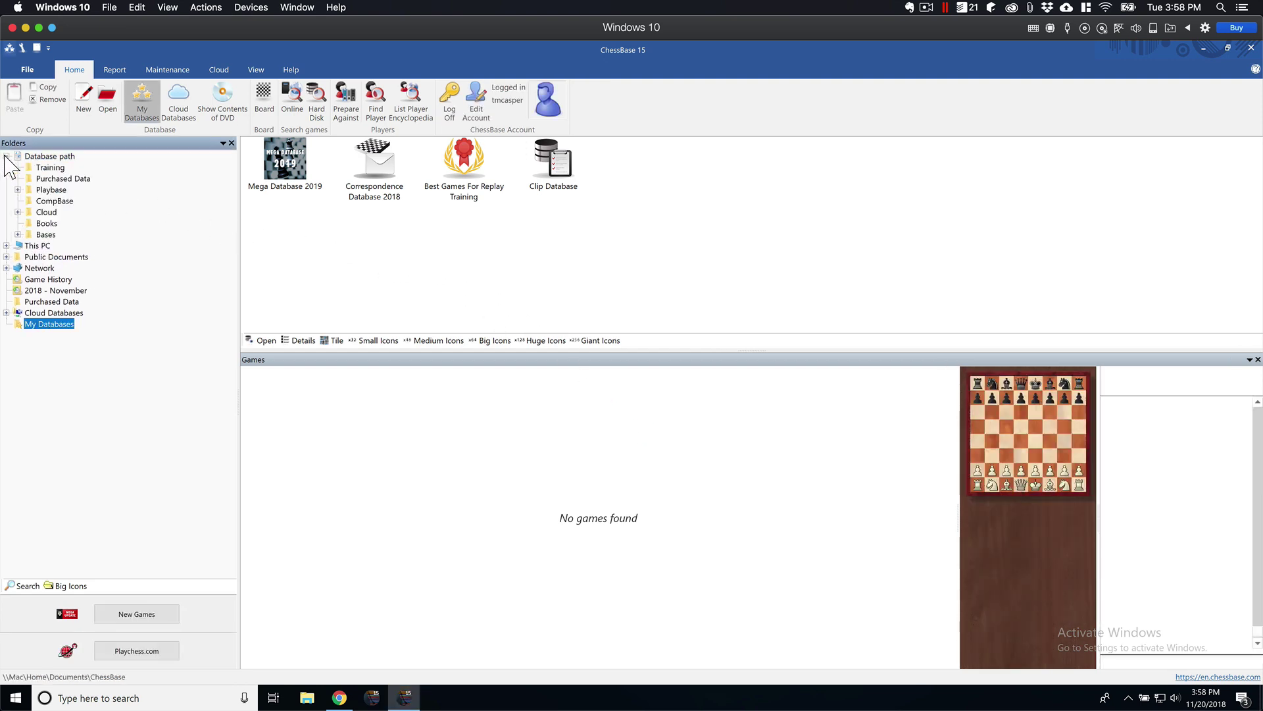
pyautogui.click(381, 274)
pyautogui.click(289, 158)
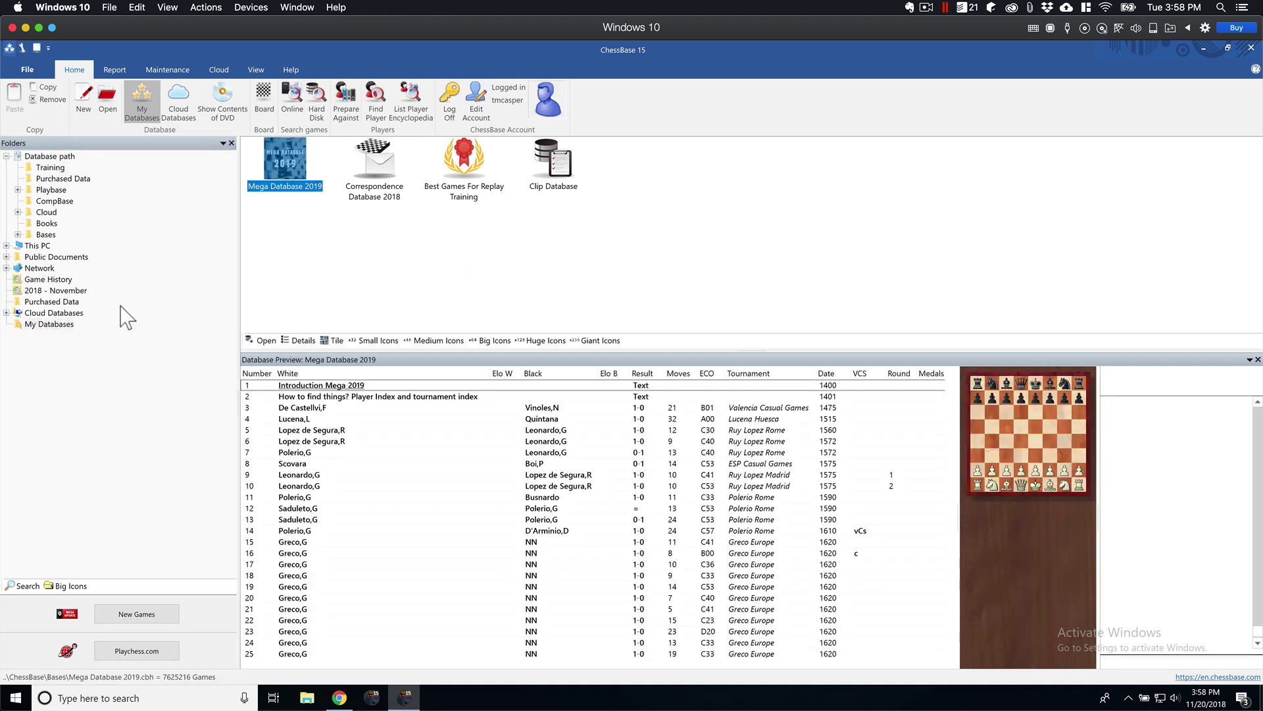
pyautogui.click(59, 324)
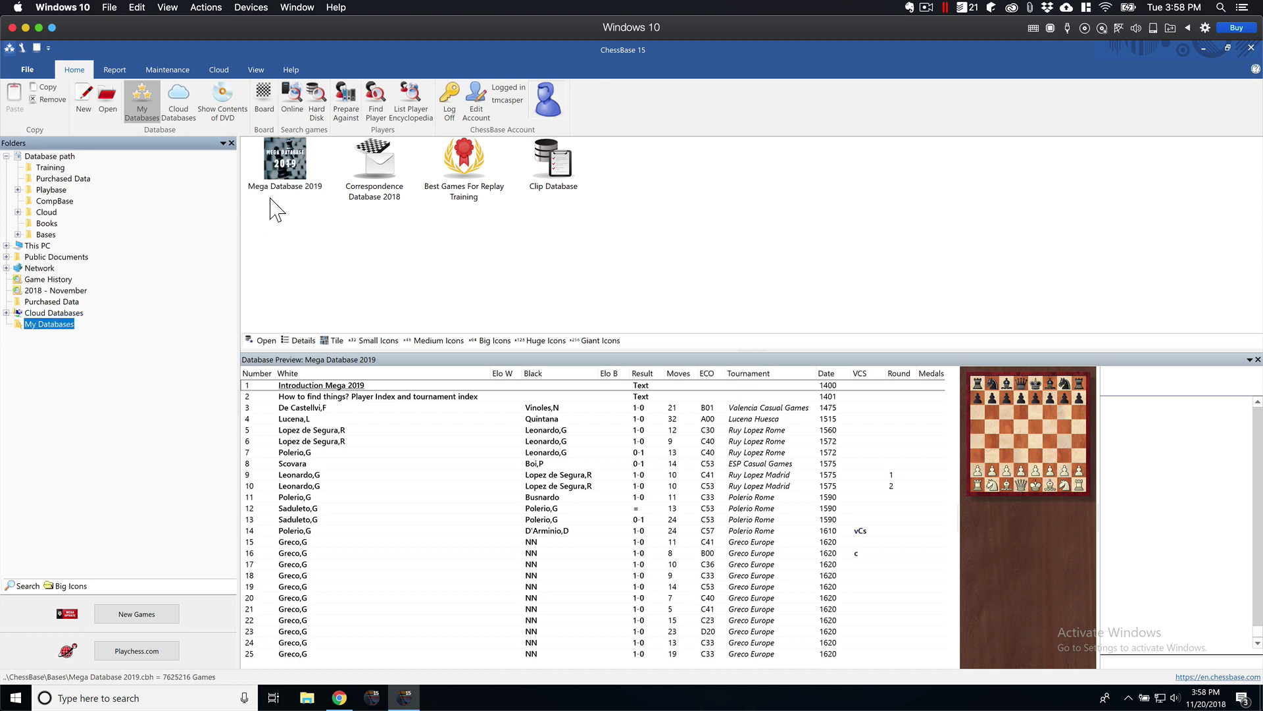
pyautogui.rightClick(291, 170)
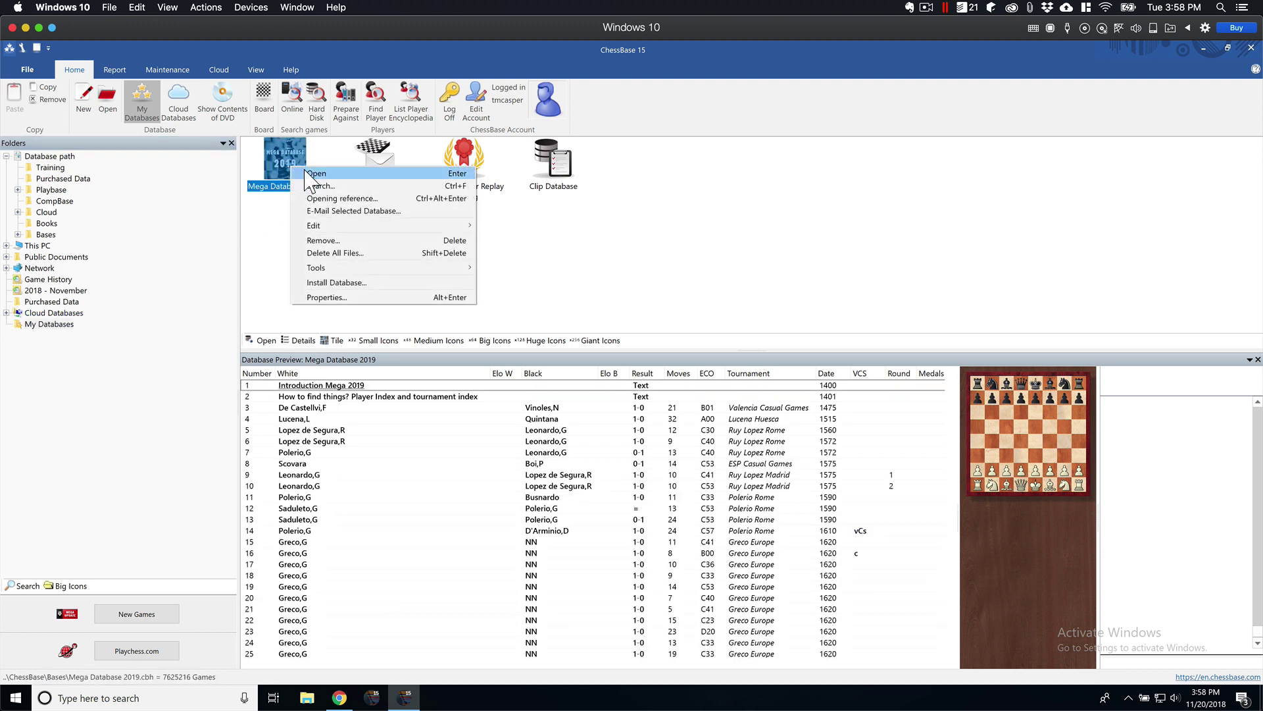
pyautogui.click(361, 241)
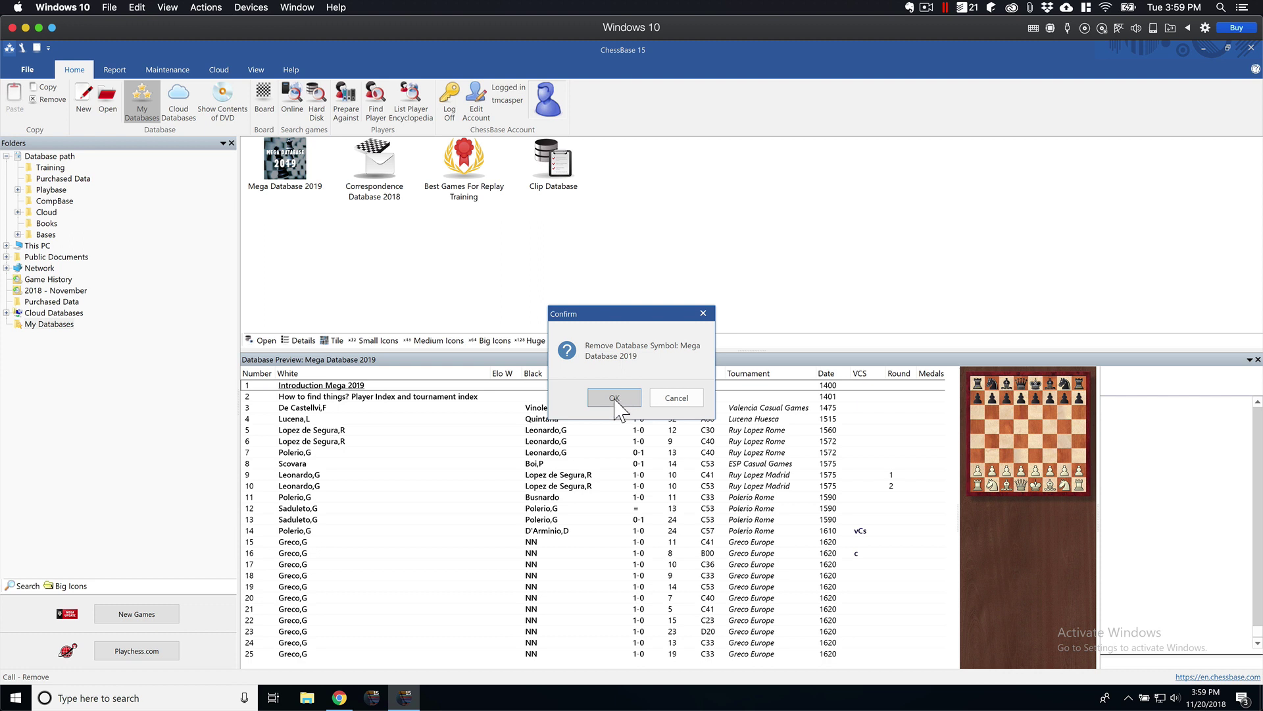
pyautogui.click(677, 397)
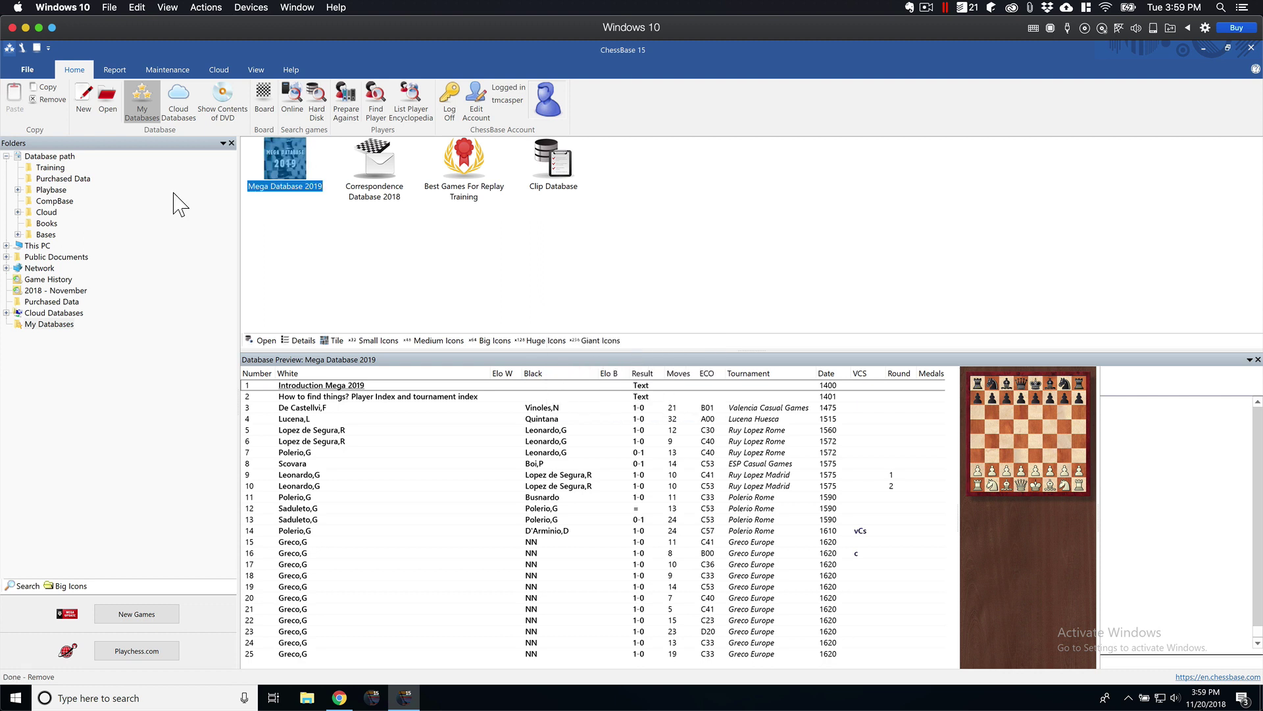
# Step: Start deleting all files of Mega Database 2019 and choose the Delete Physically option
pyautogui.rightClick(294, 173)
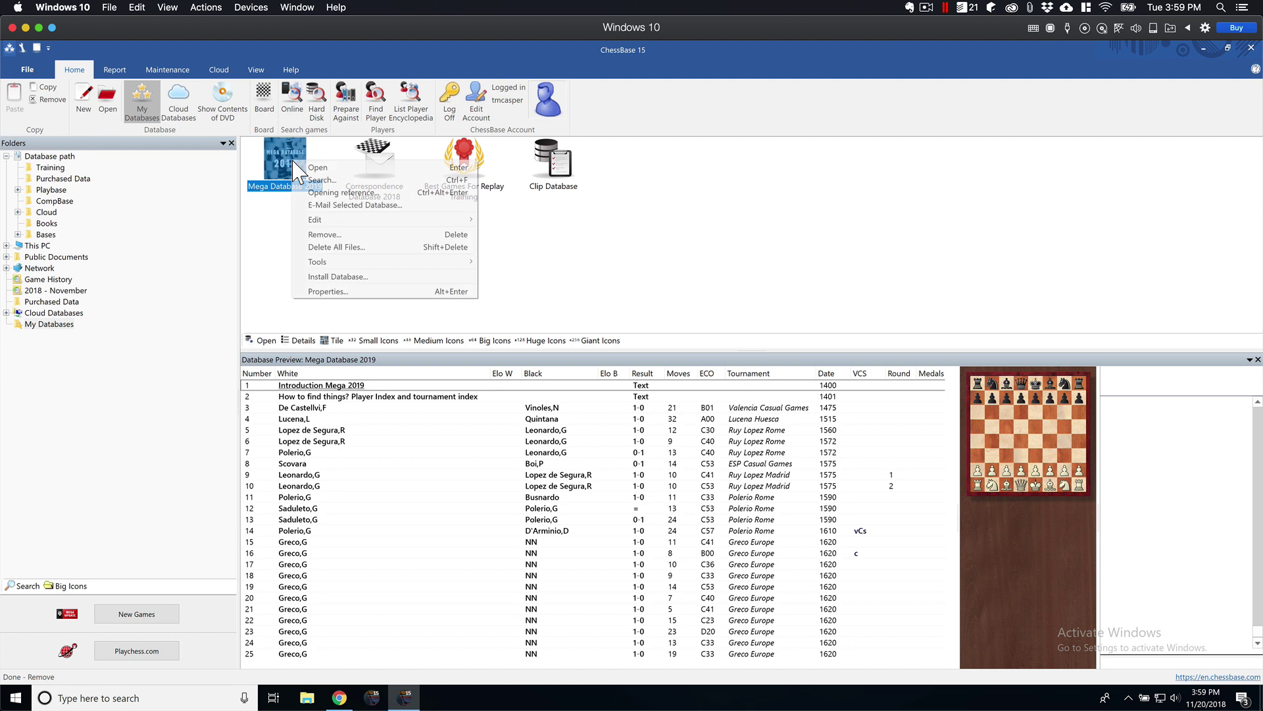
pyautogui.click(350, 247)
pyautogui.click(566, 354)
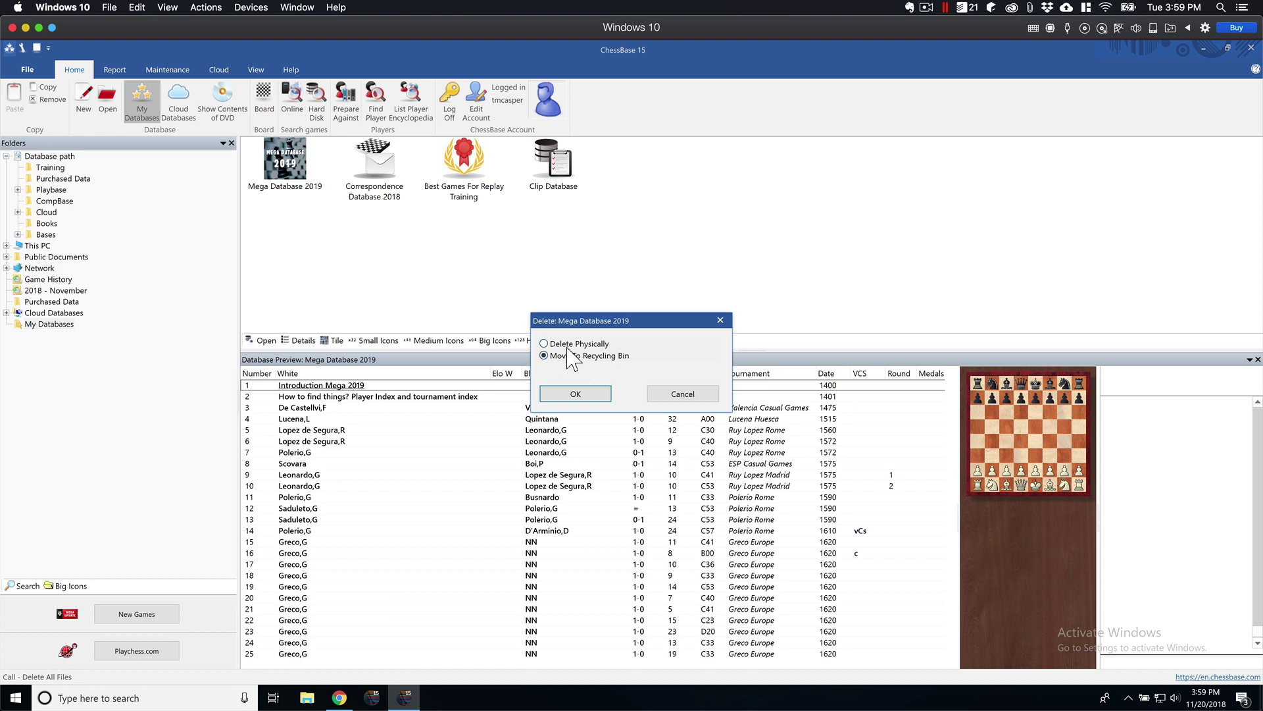
pyautogui.click(564, 344)
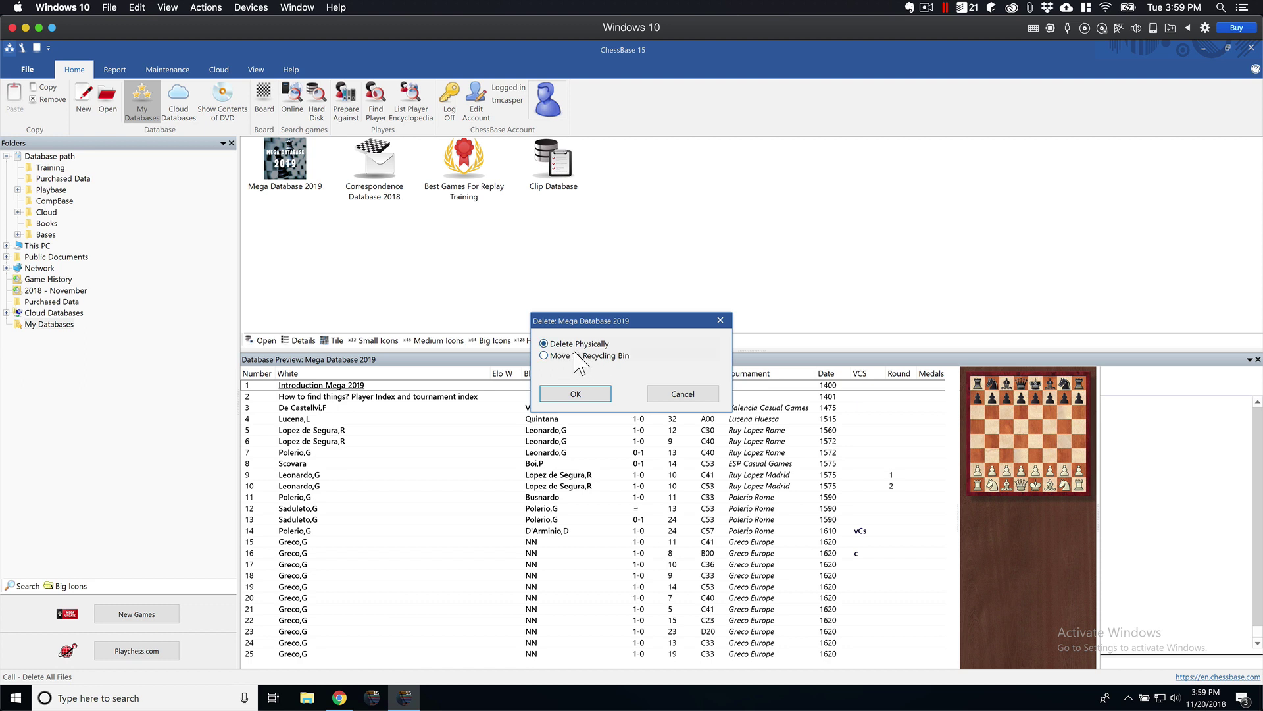